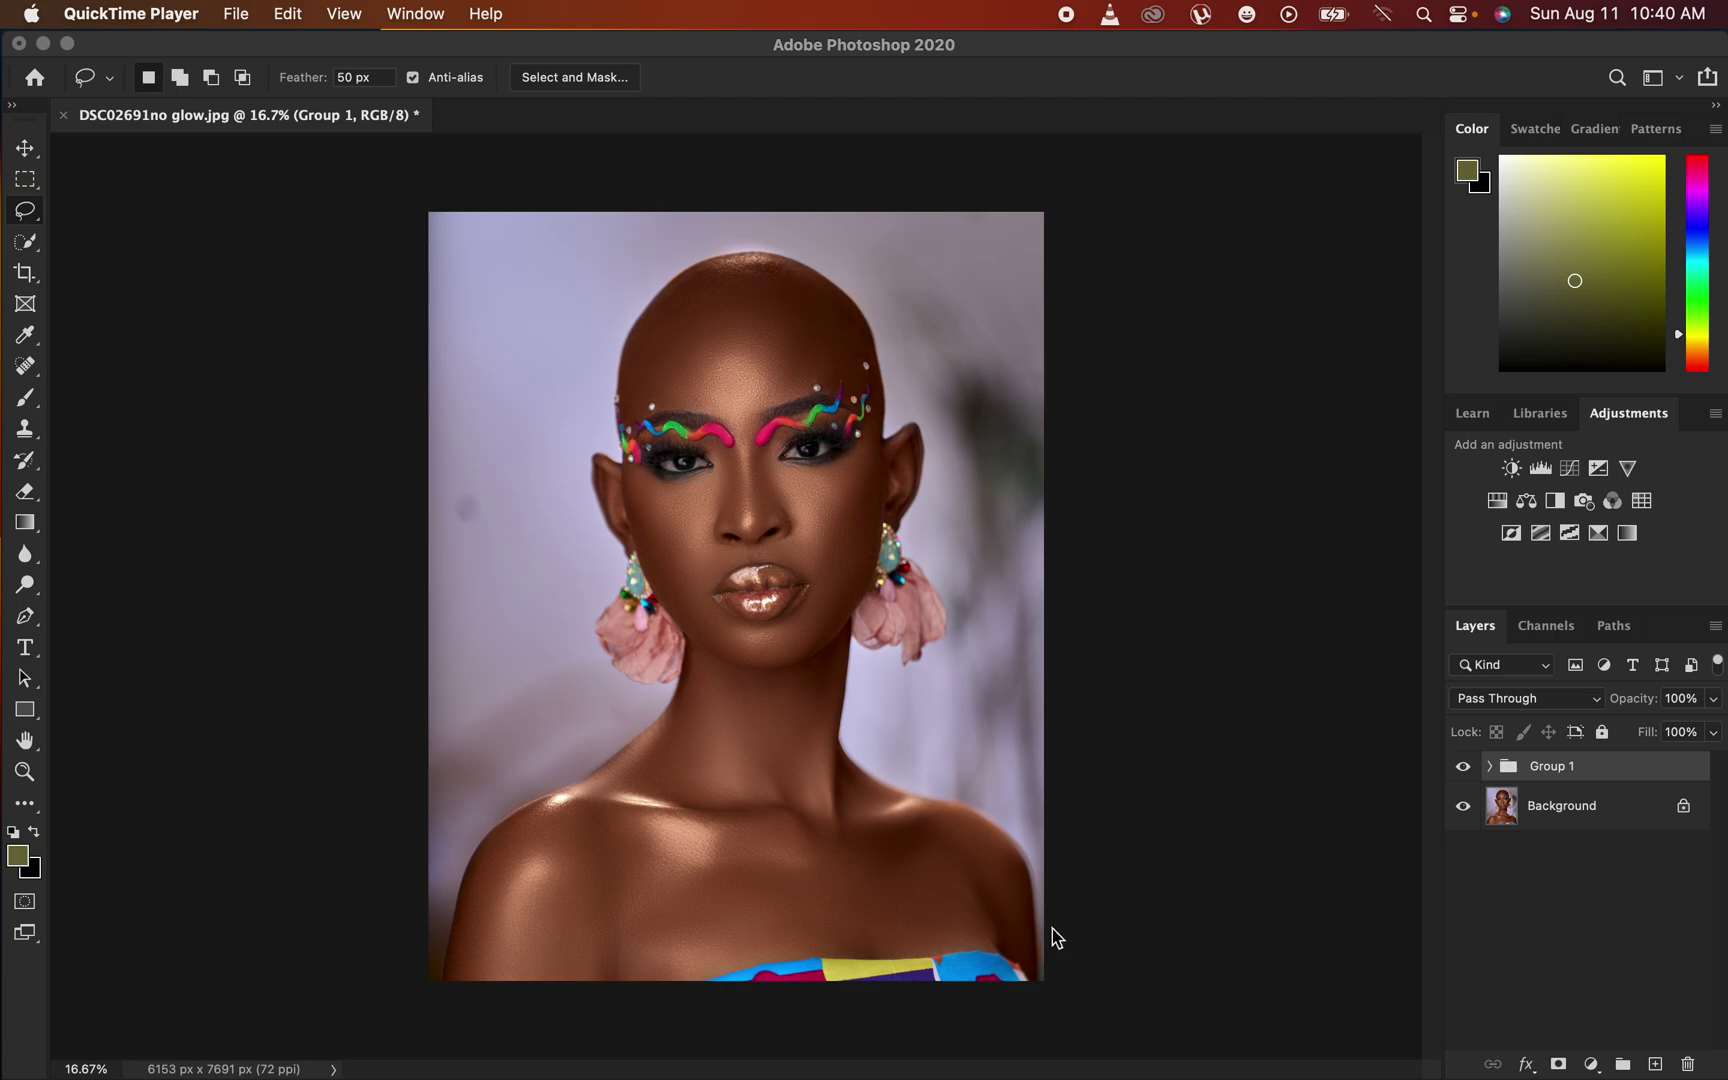
- Toggle Group 1's visibility repeatedly to compare the portrait with and without the old glow
click(1465, 769)
click(1465, 769)
click(1465, 769)
click(1465, 769)
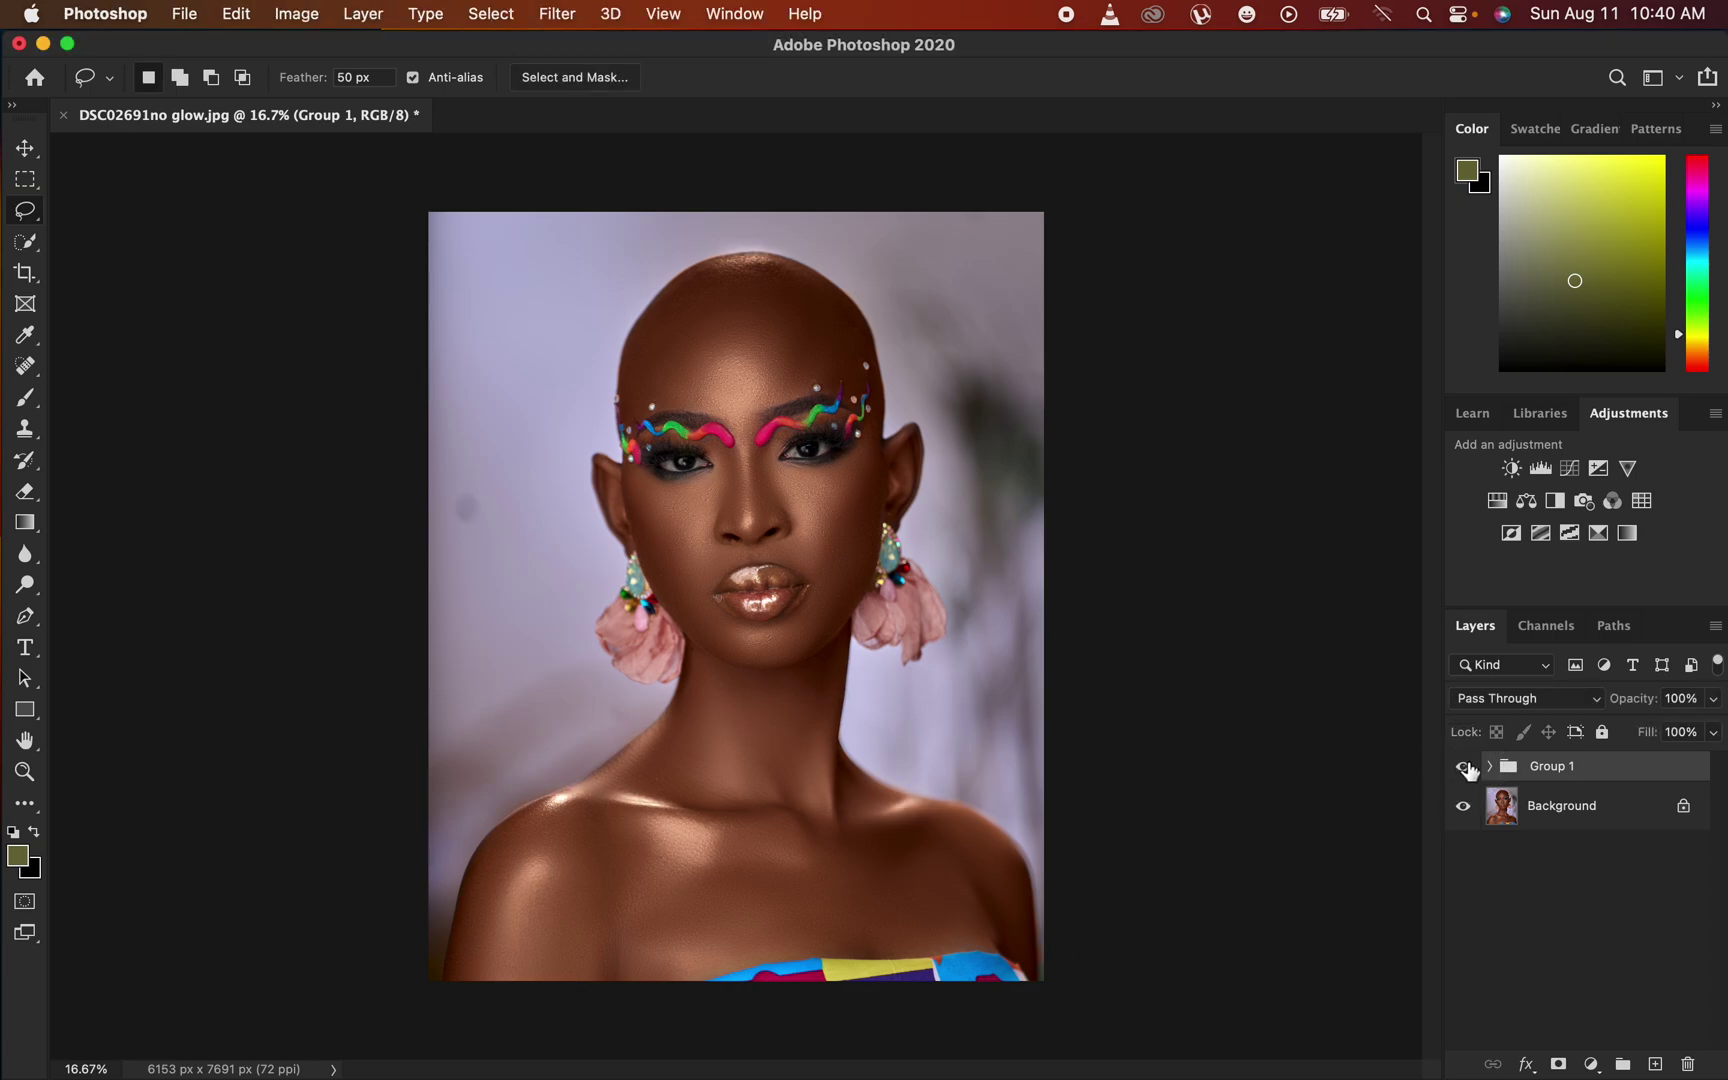
click(1465, 769)
click(1465, 769)
click(1465, 769)
click(1465, 769)
click(1465, 768)
click(1465, 768)
click(1467, 769)
- Delete the old Group 1 glow group, leaving only the Background layer
click(1466, 768)
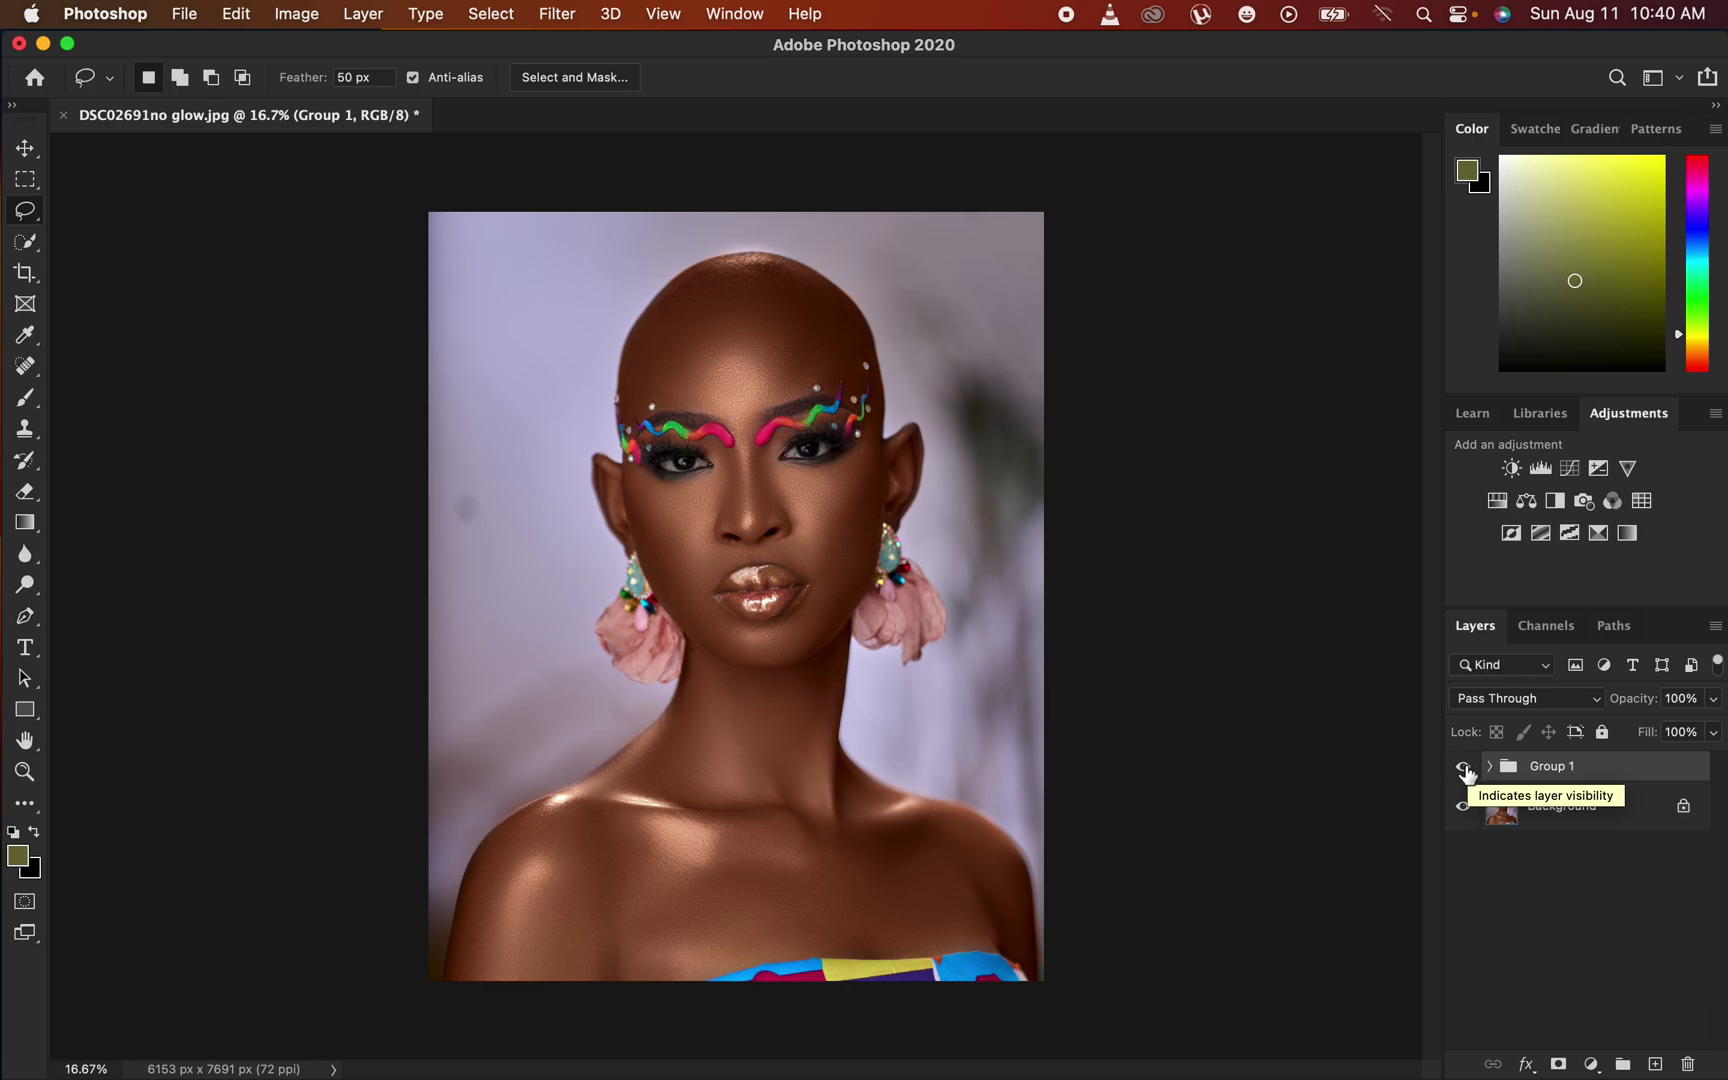
drag(1612, 771, 1688, 1064)
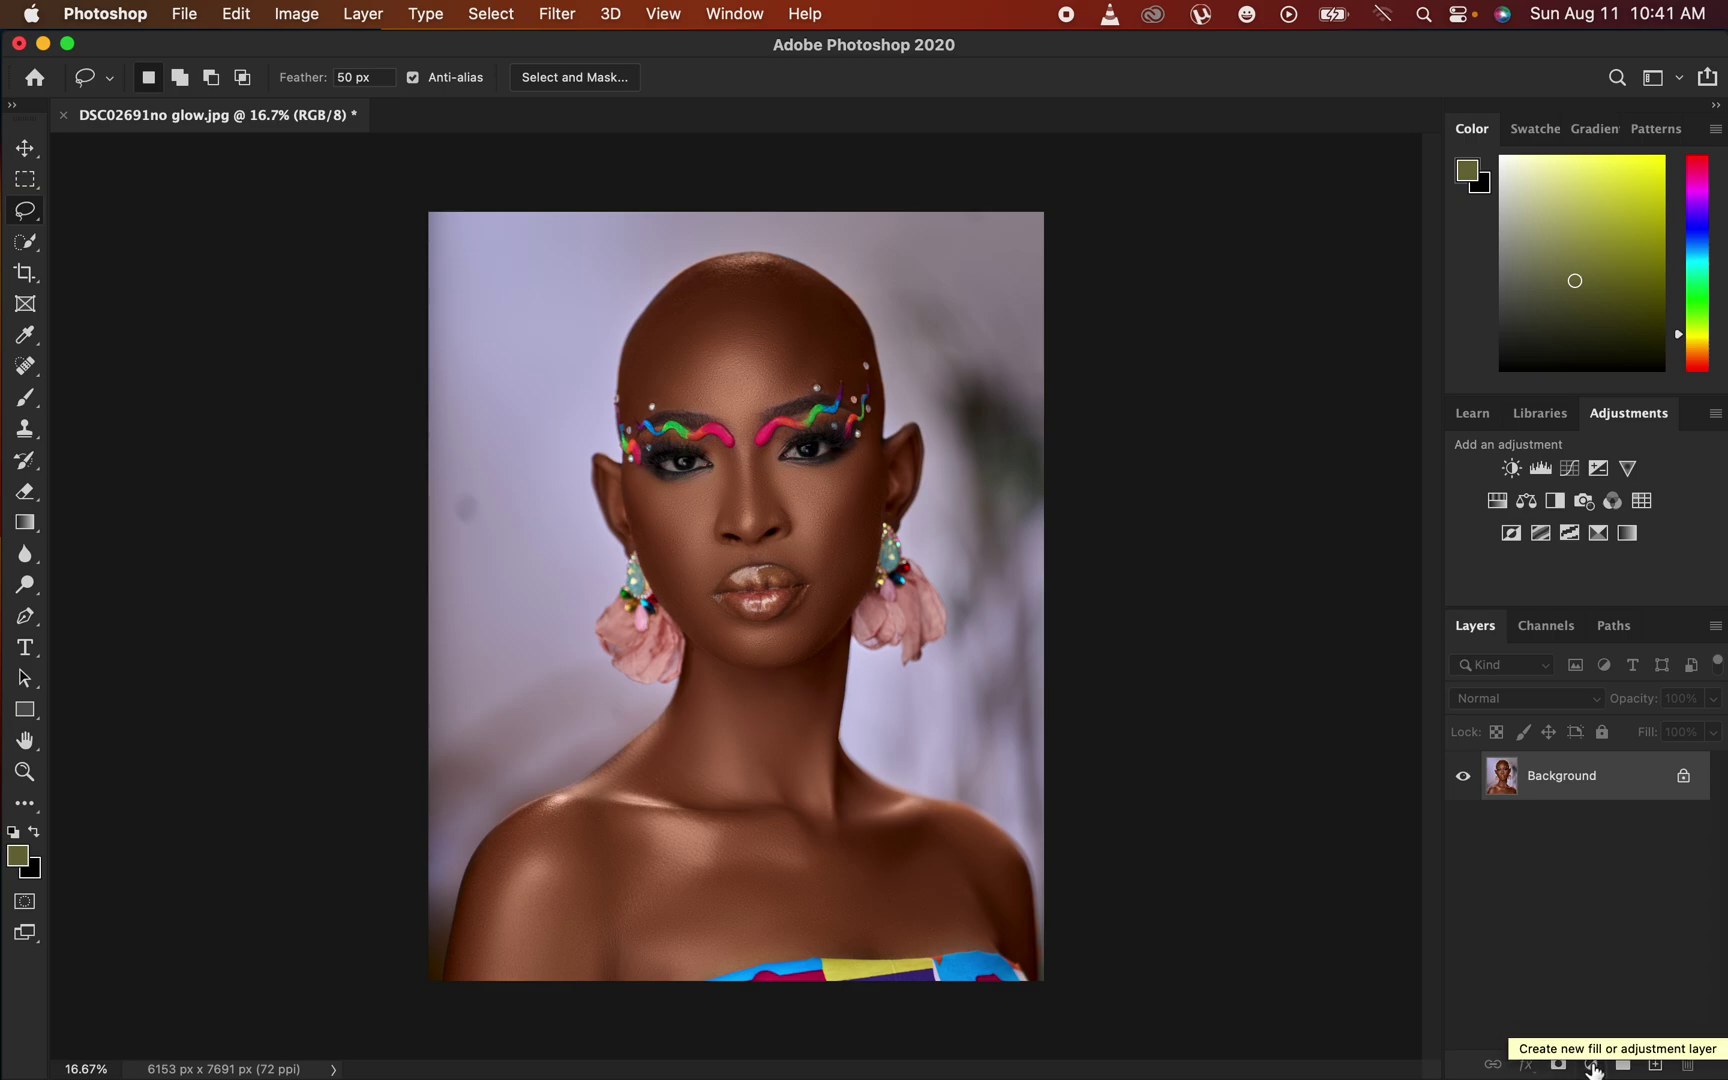
click(1592, 1066)
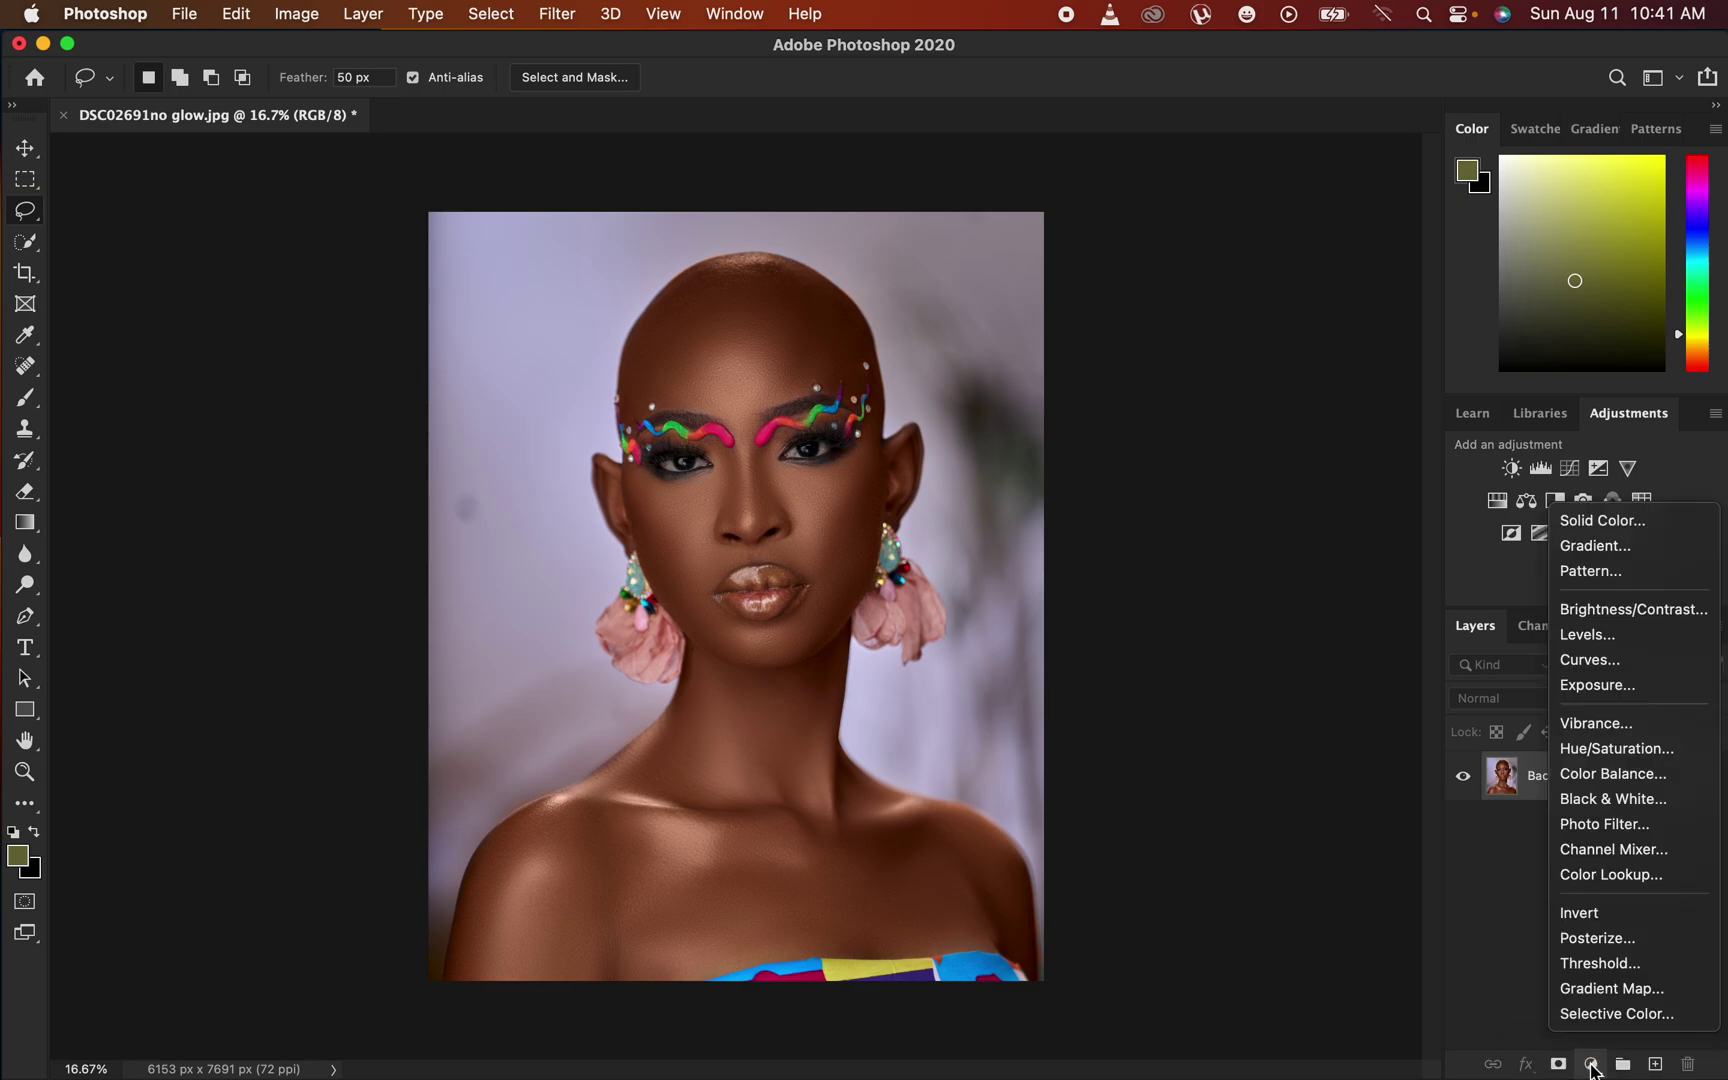
- Add a Curves adjustment layer and lift a midpoint from input 114 to output 154
click(1595, 668)
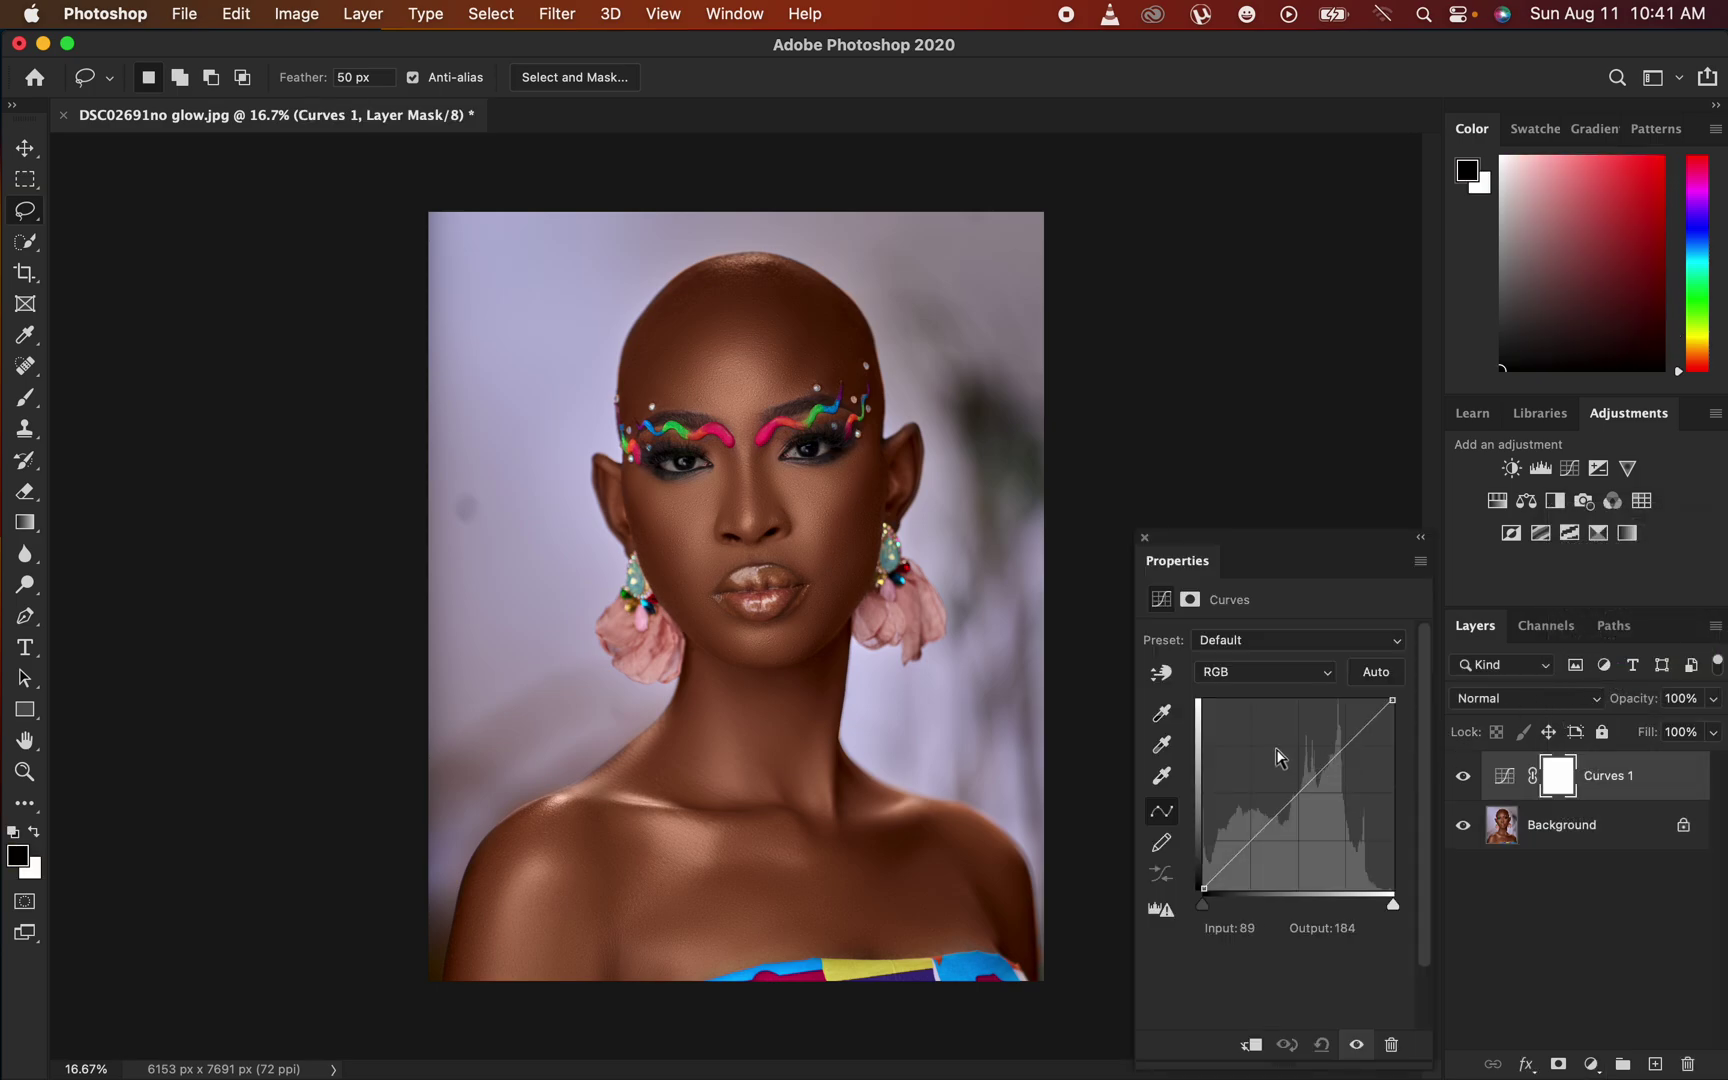
click(1298, 794)
drag(1299, 794, 1288, 774)
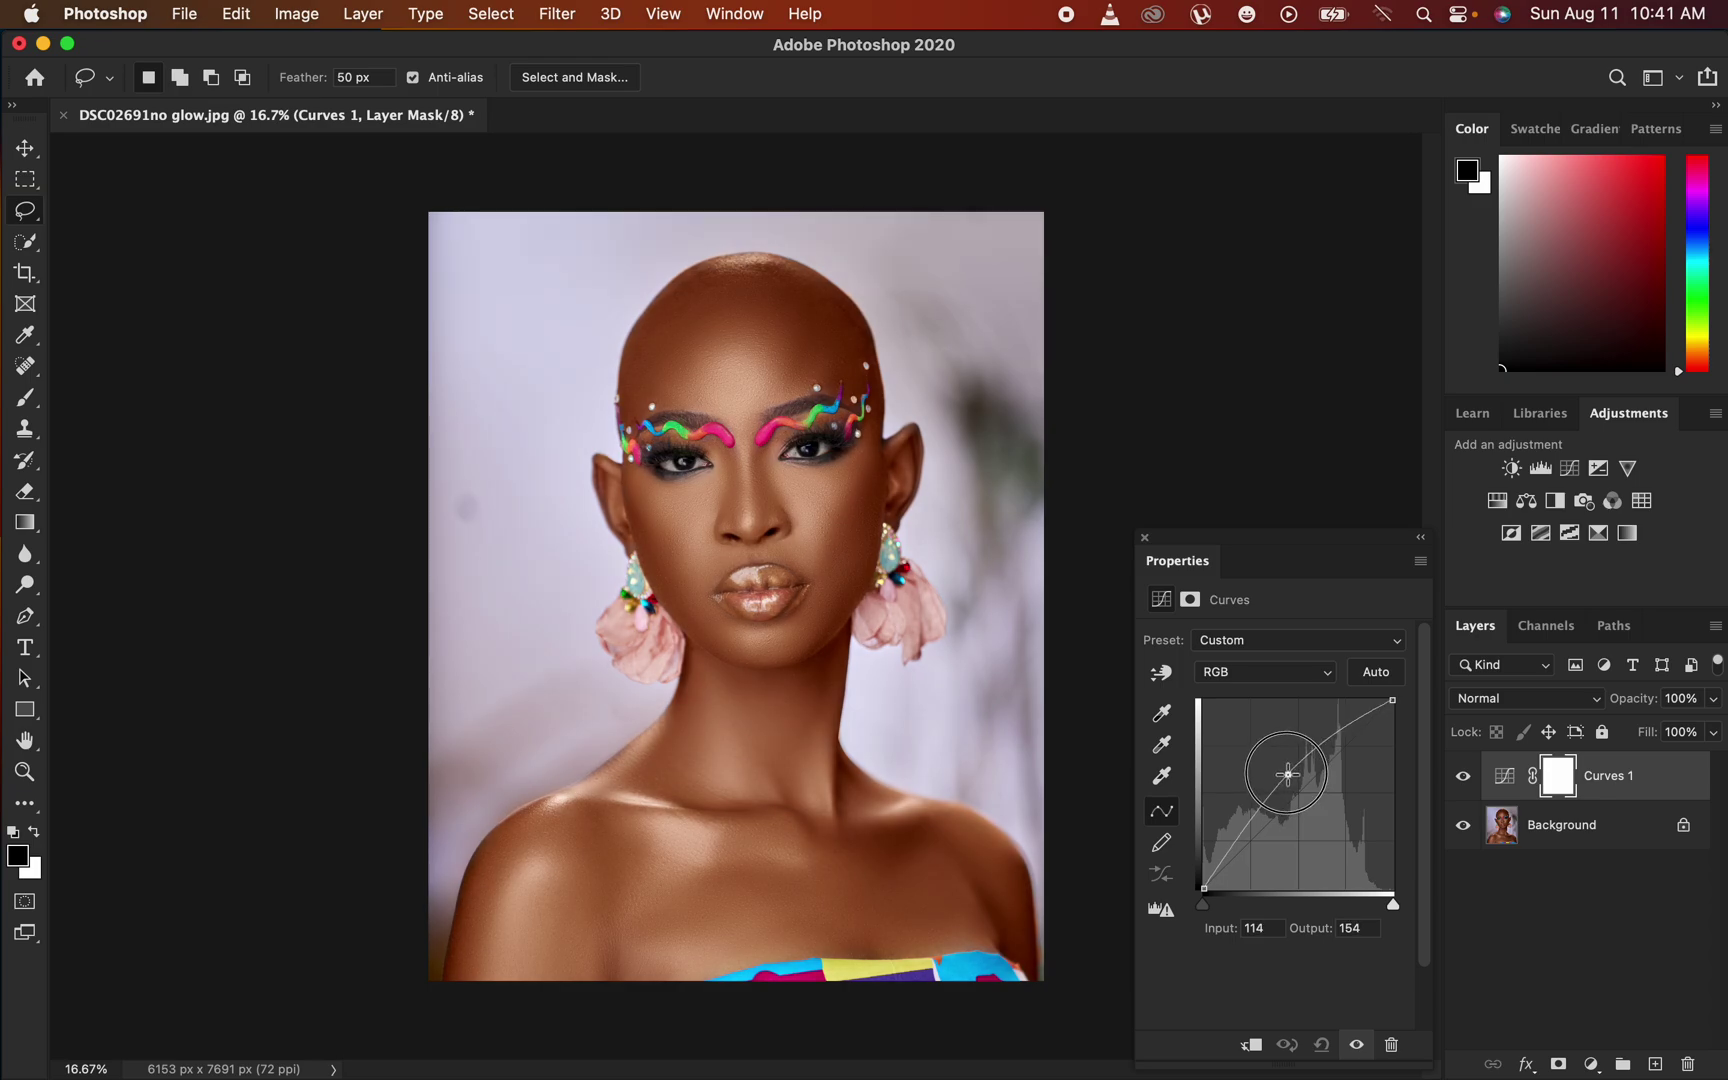
drag(1288, 774, 1290, 776)
- Open Curves 1's Layer Style blending options and move the dialog off the portrait
double_click(1672, 790)
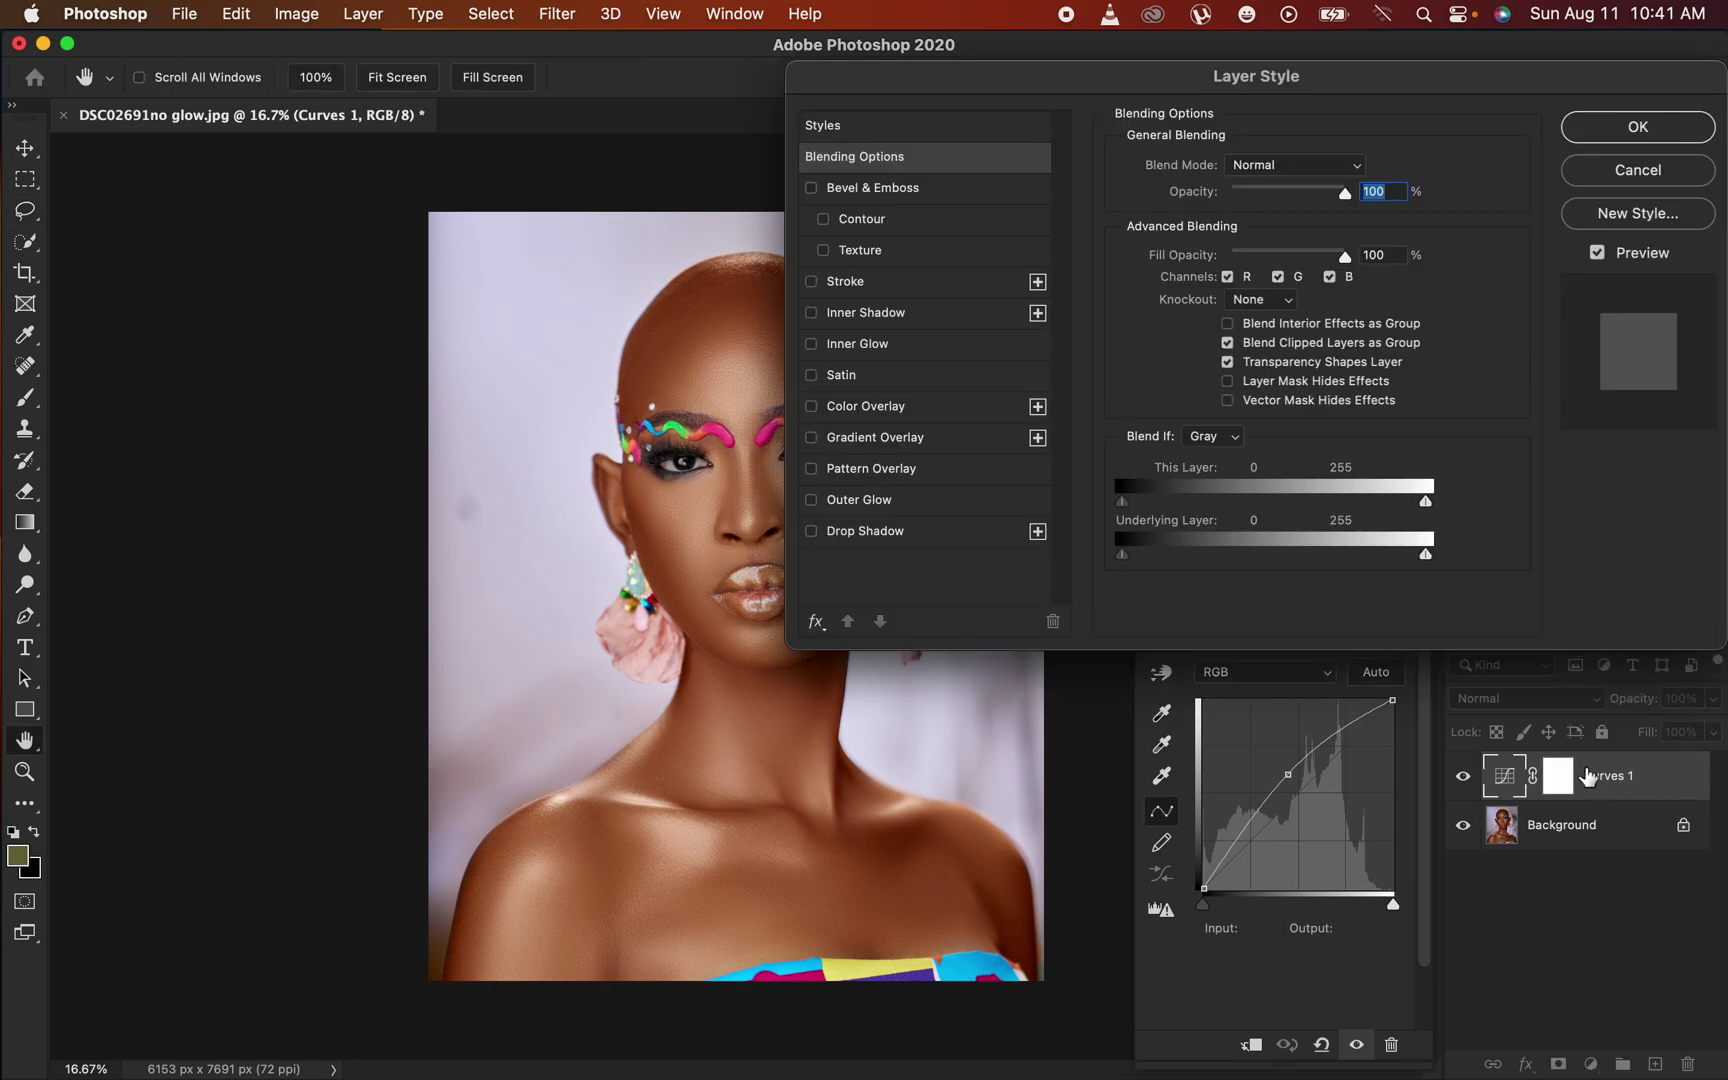
drag(1335, 78, 1378, 90)
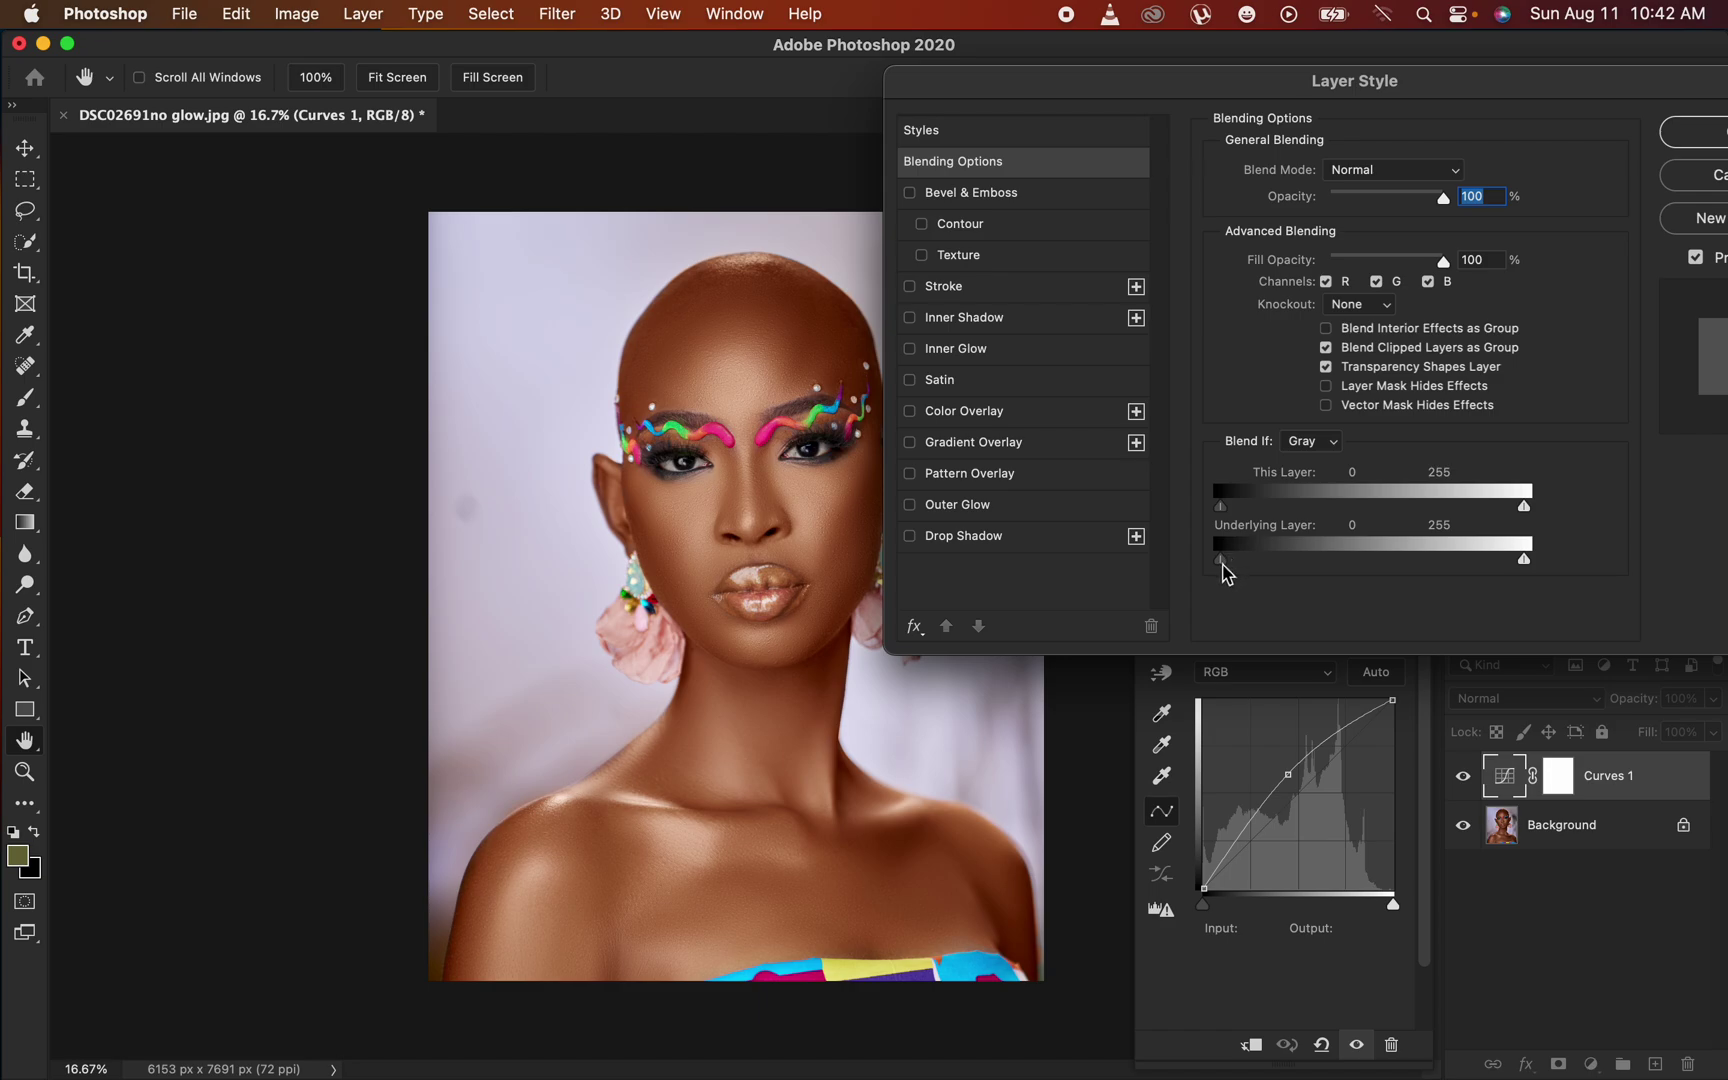
- Set the Blend If Underlying Layer black slider to 130 and confirm
drag(1222, 568, 1373, 578)
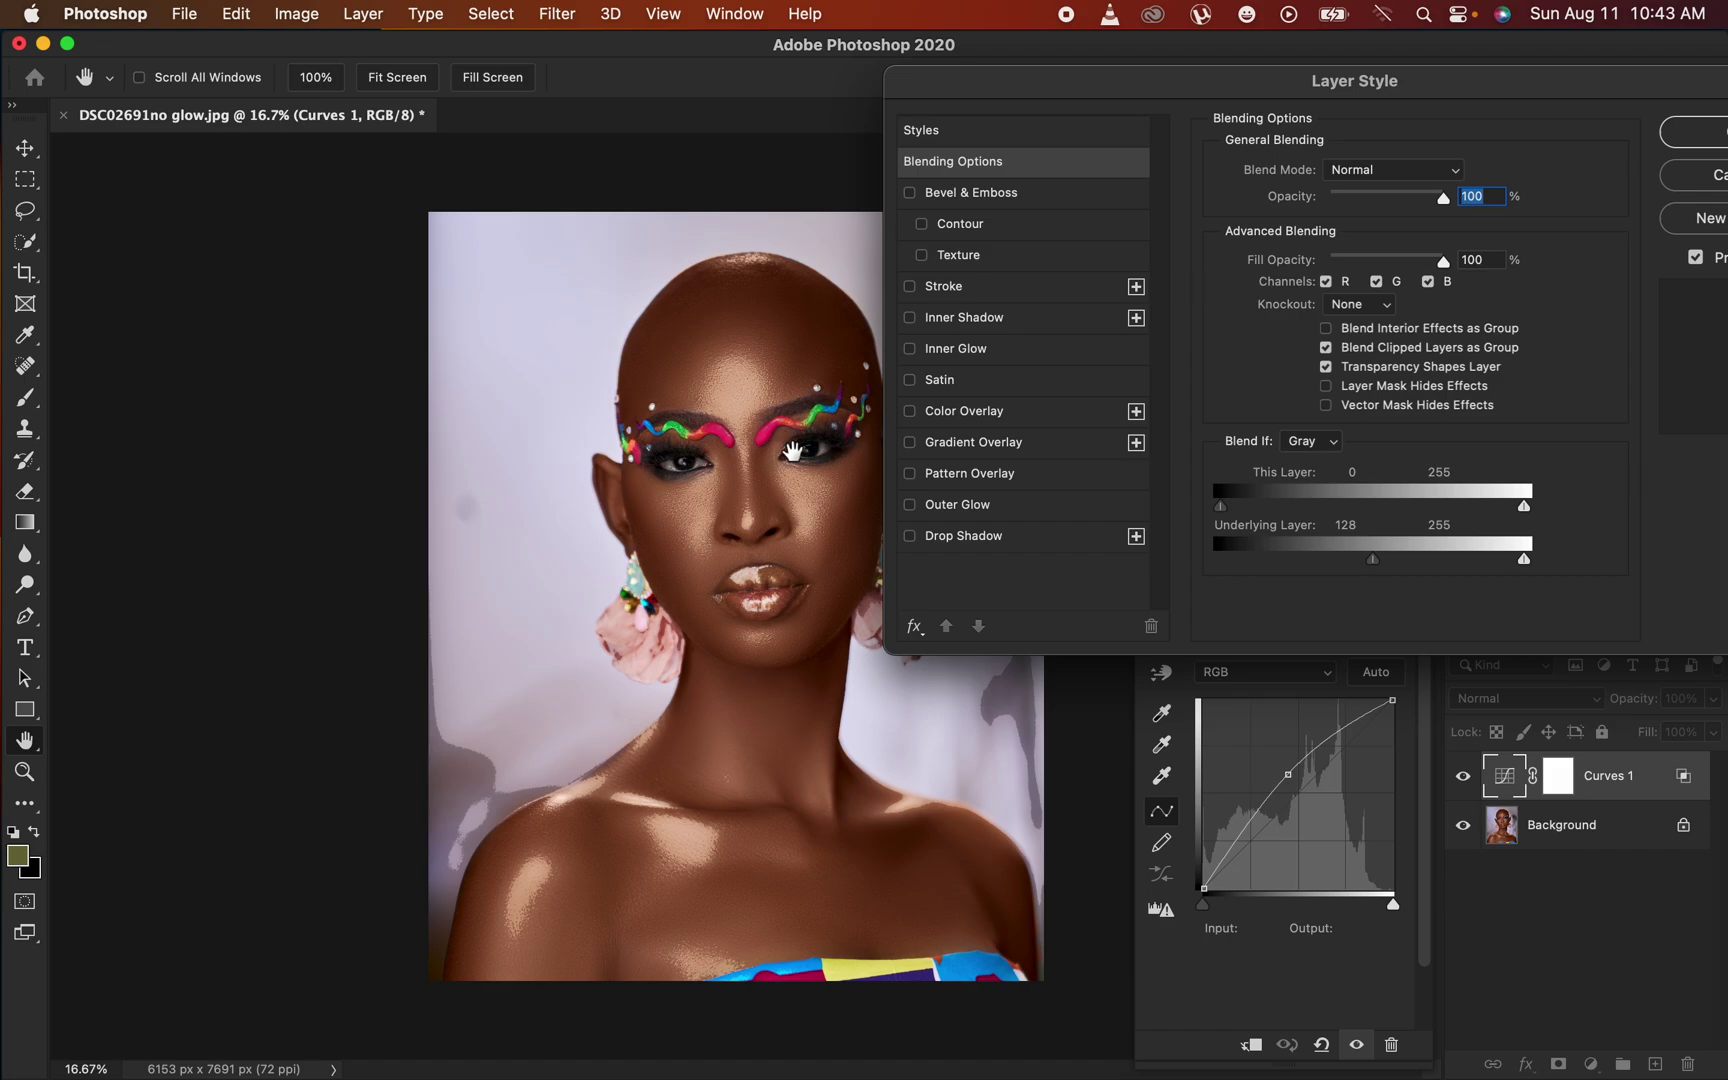
drag(1372, 566, 1375, 568)
drag(1376, 569, 1377, 568)
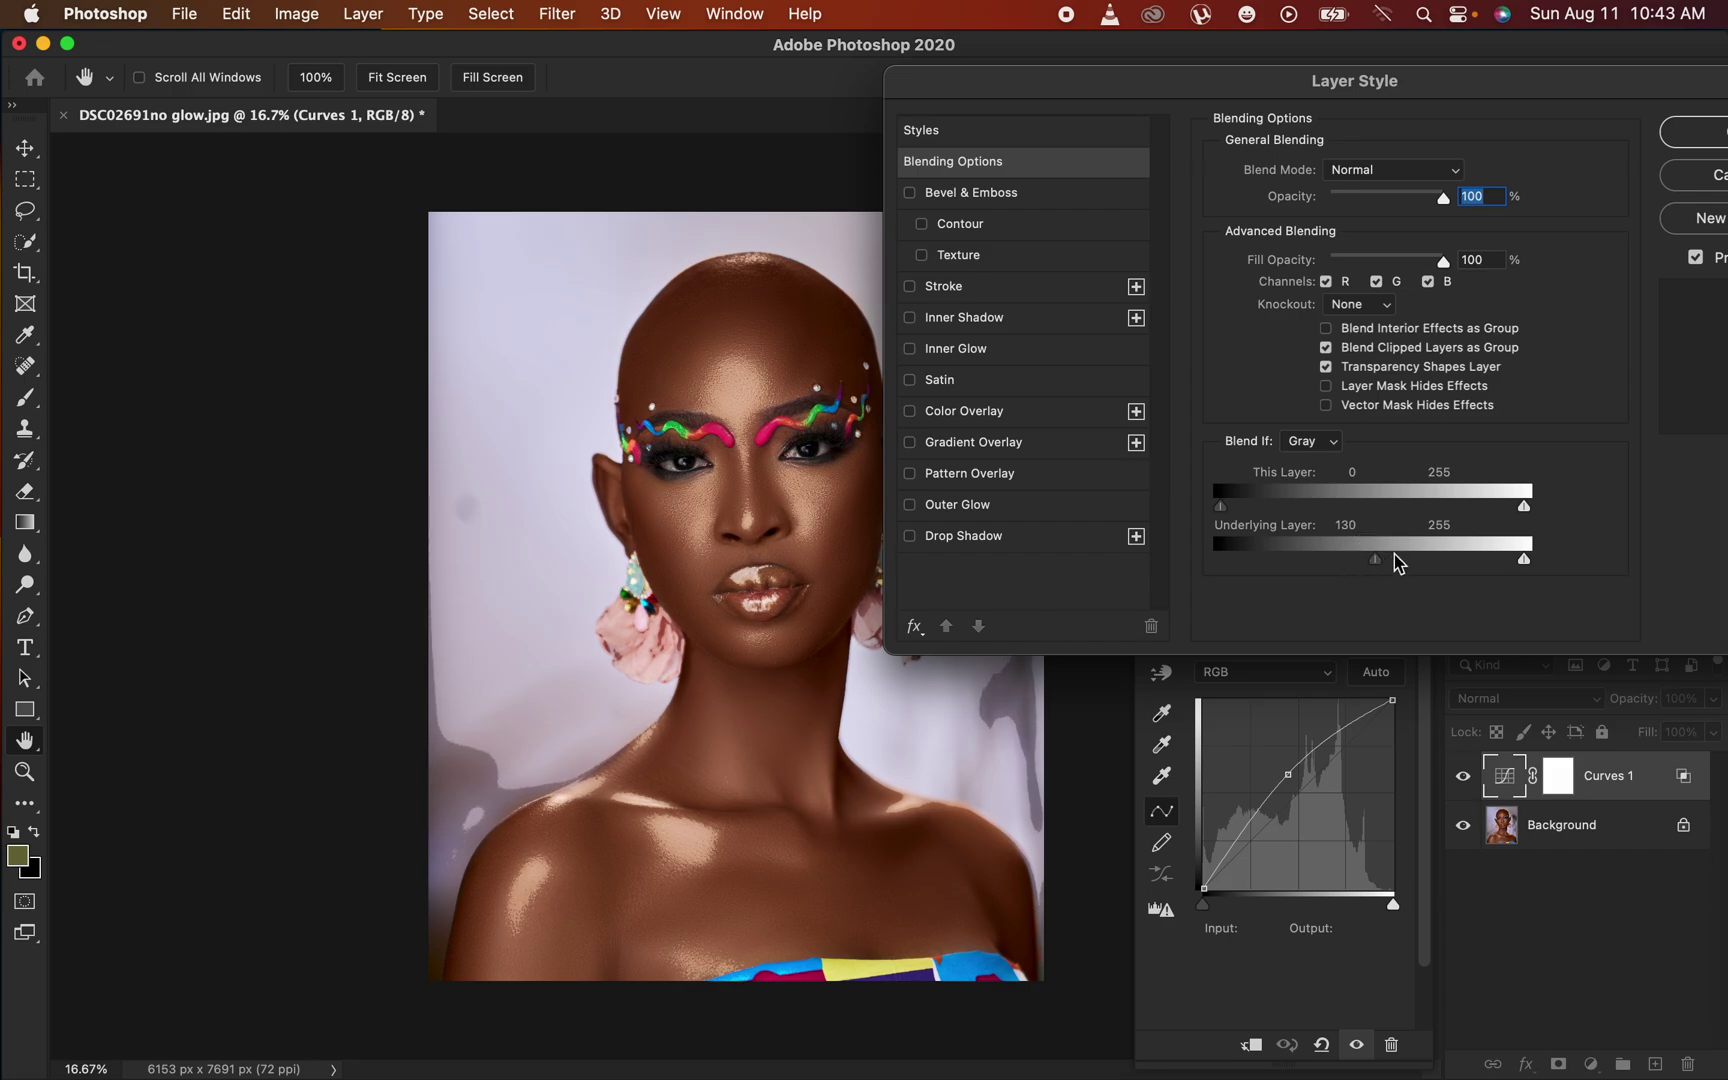
click(1703, 147)
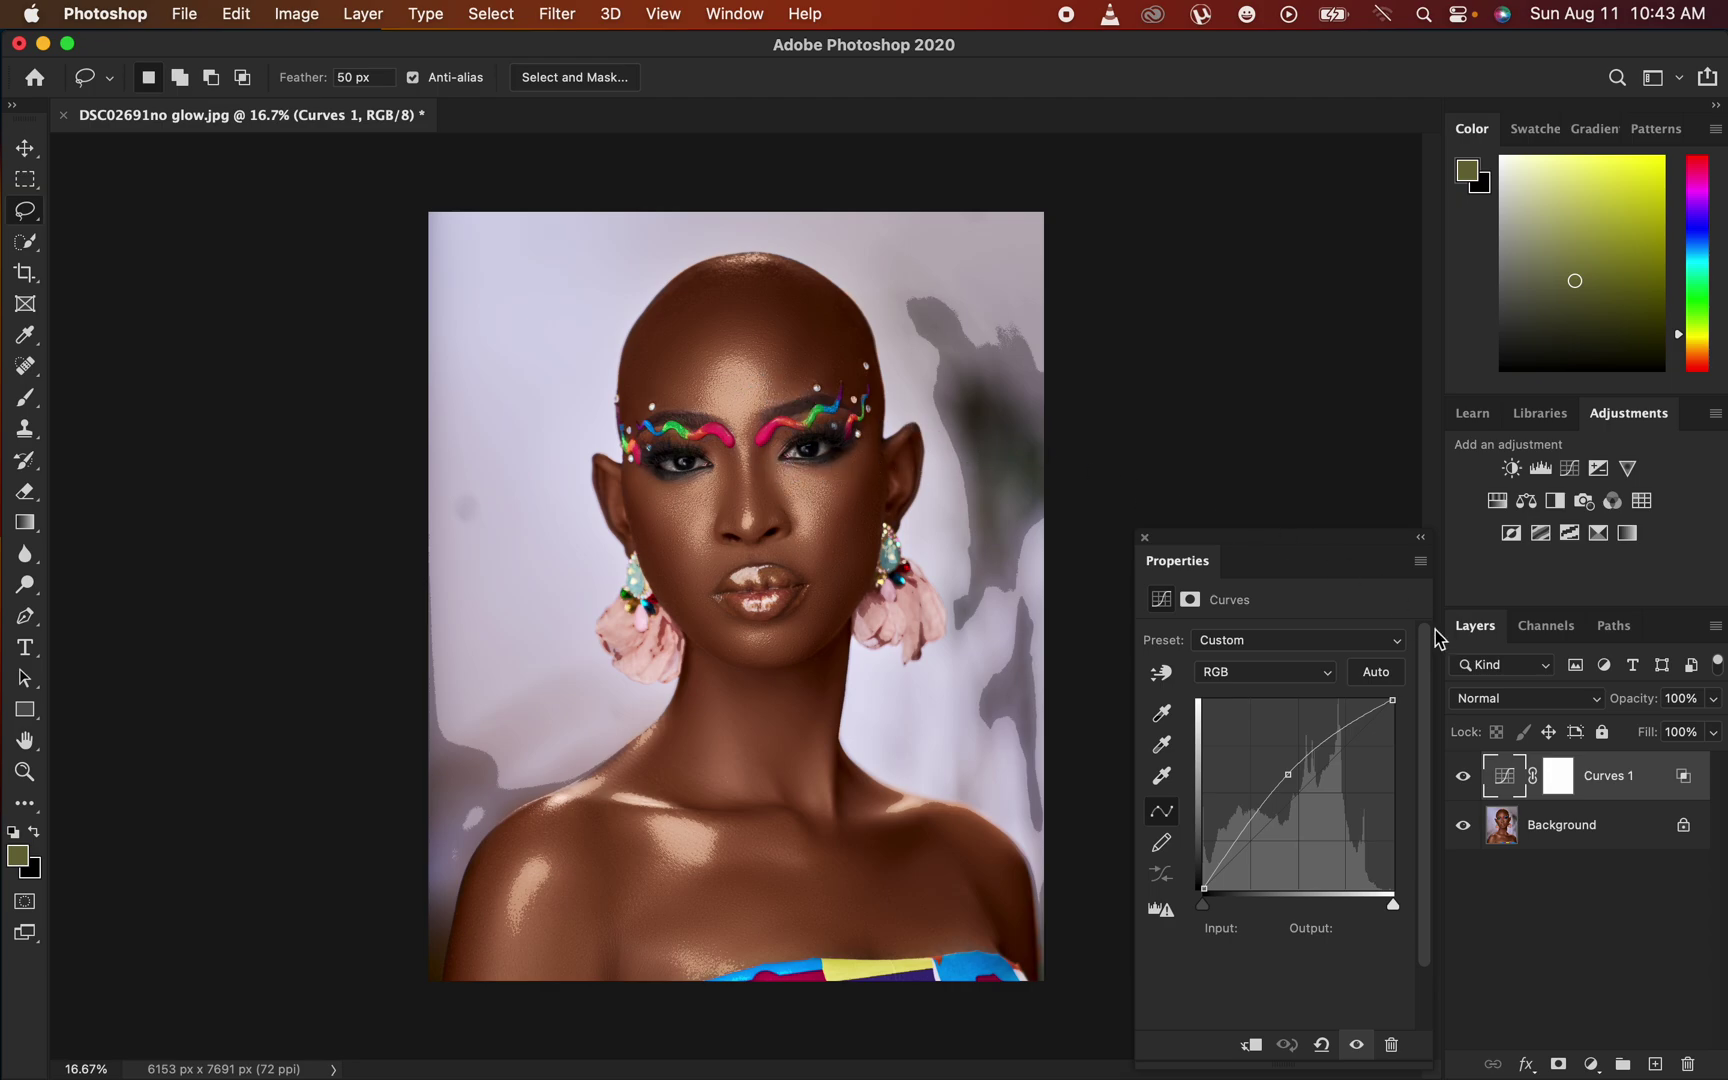
- Split the Underlying Layer black slider into a gradual 130–168 fade in Blending Options
double_click(1650, 789)
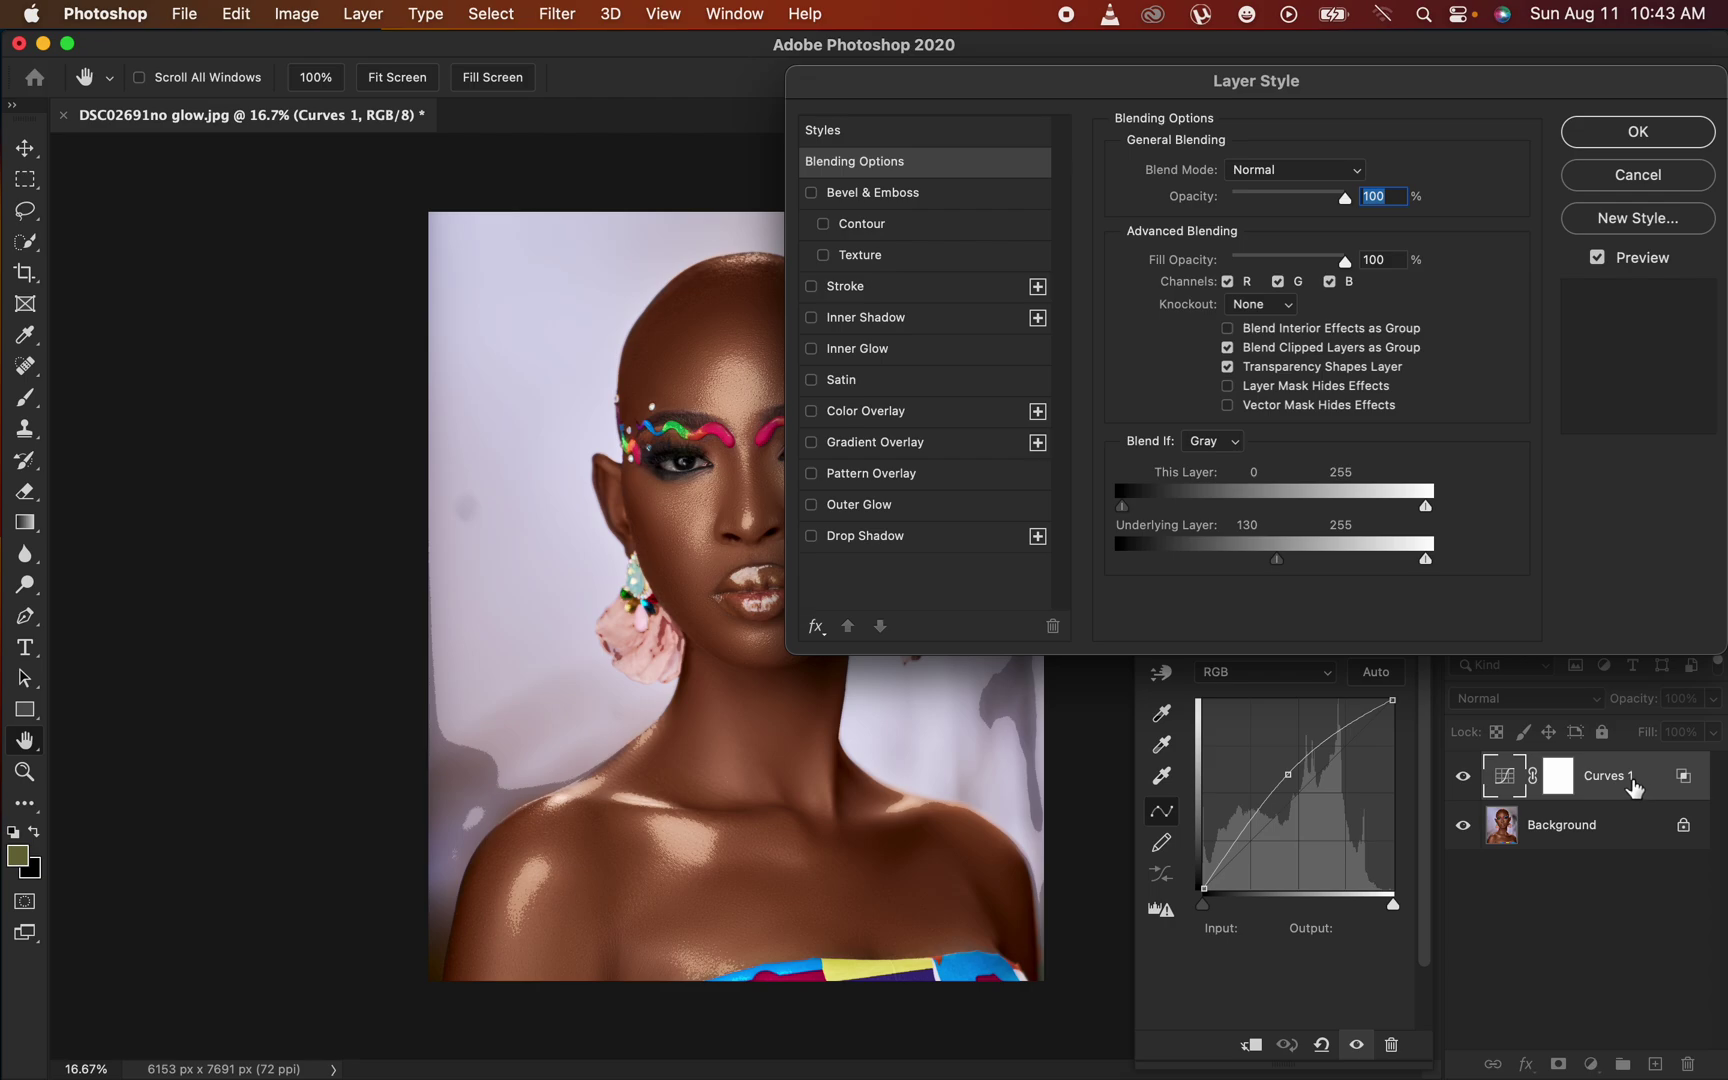
drag(1280, 84, 1378, 68)
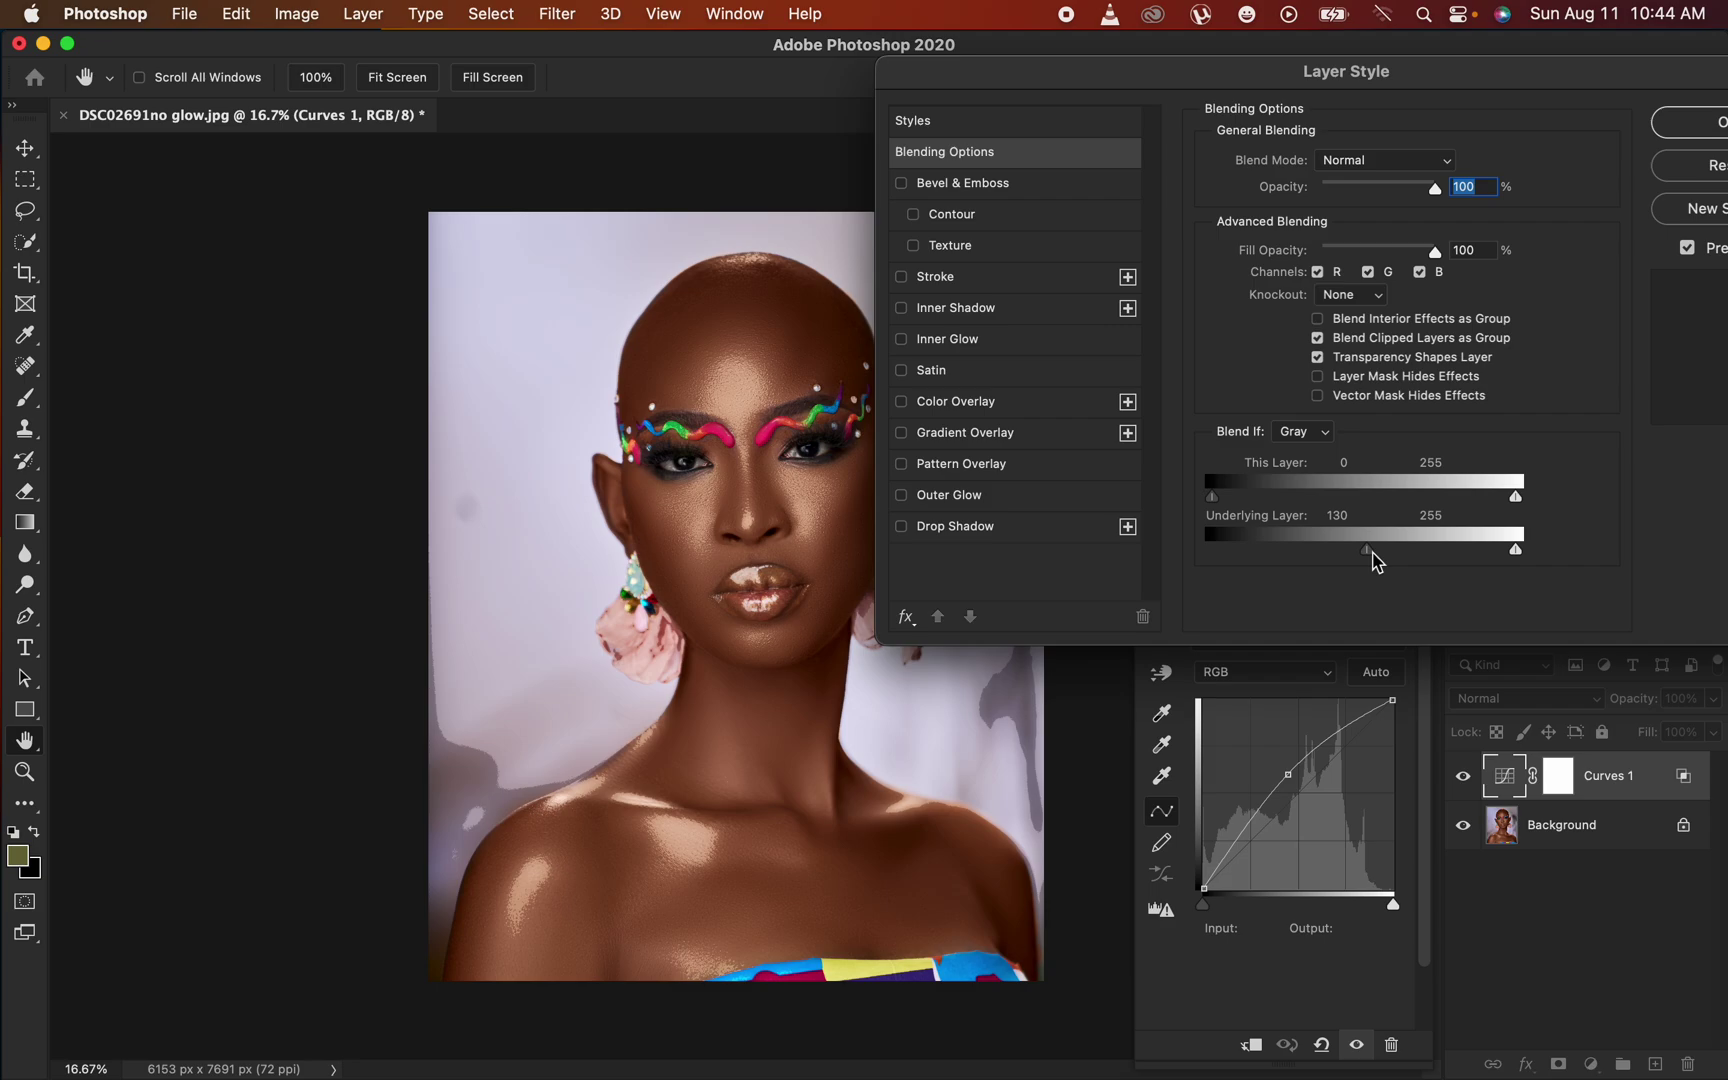
drag(1371, 553, 1415, 551)
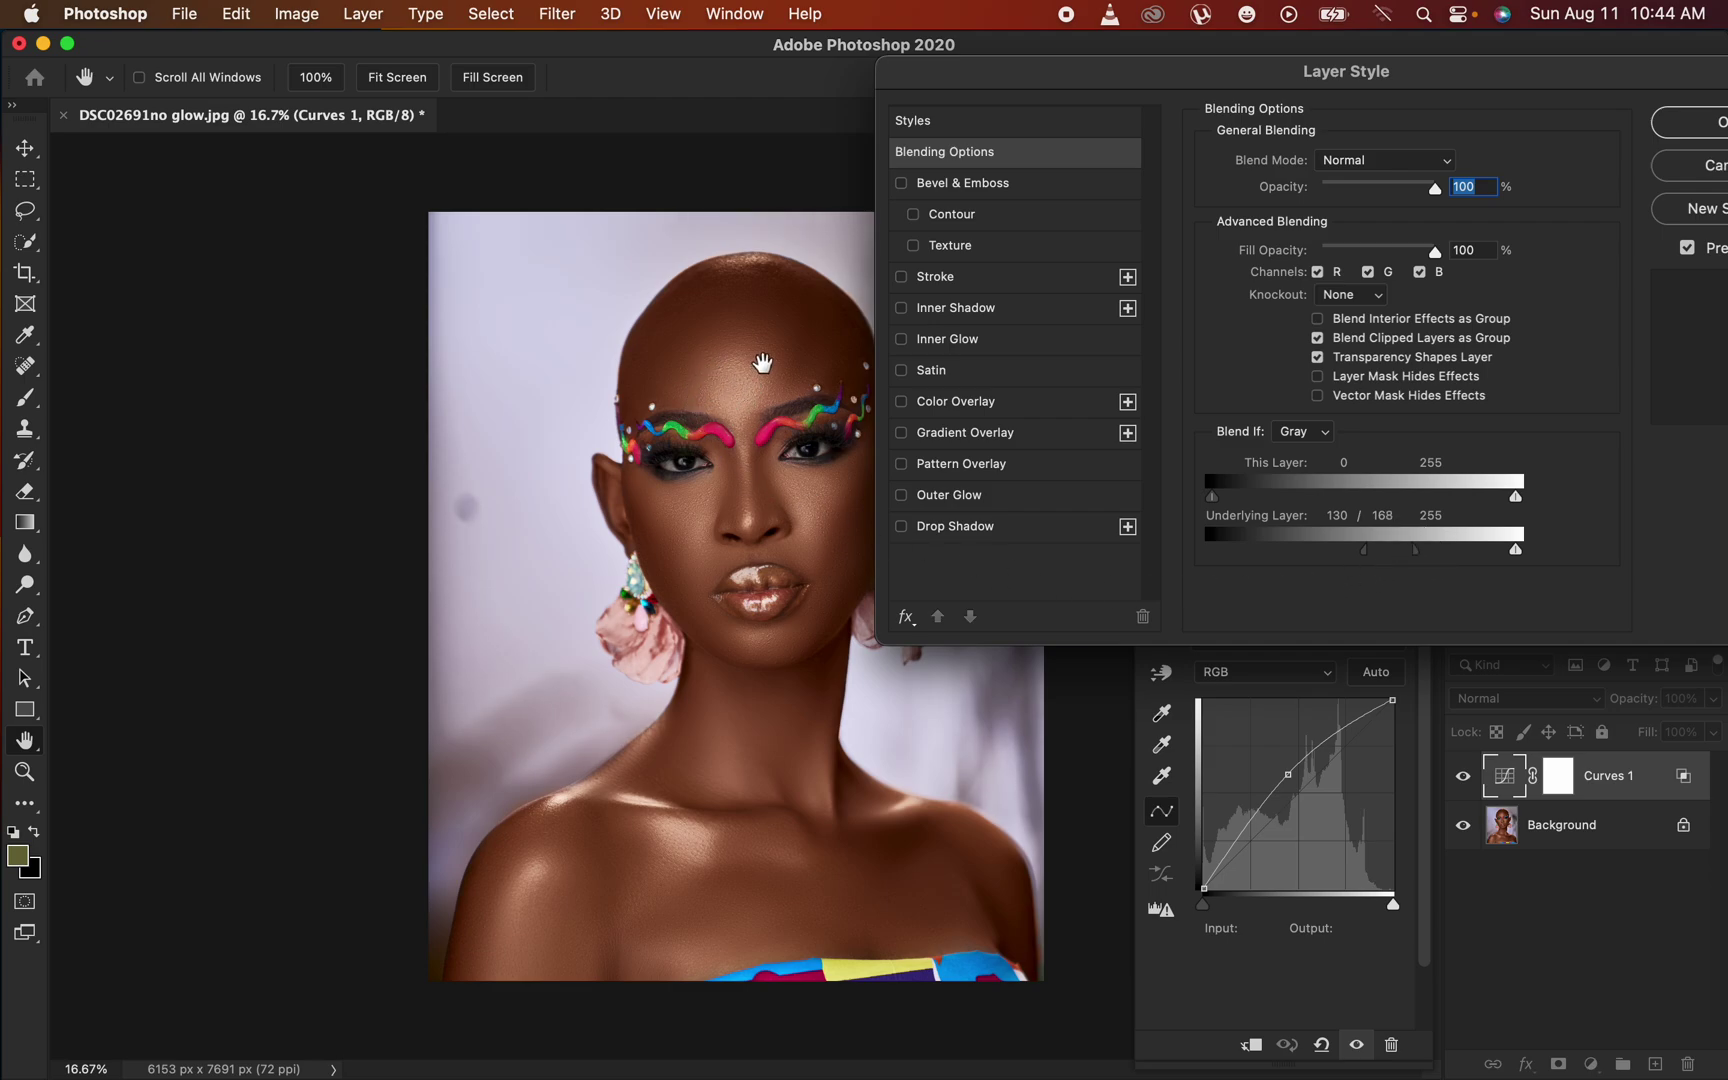
click(1697, 133)
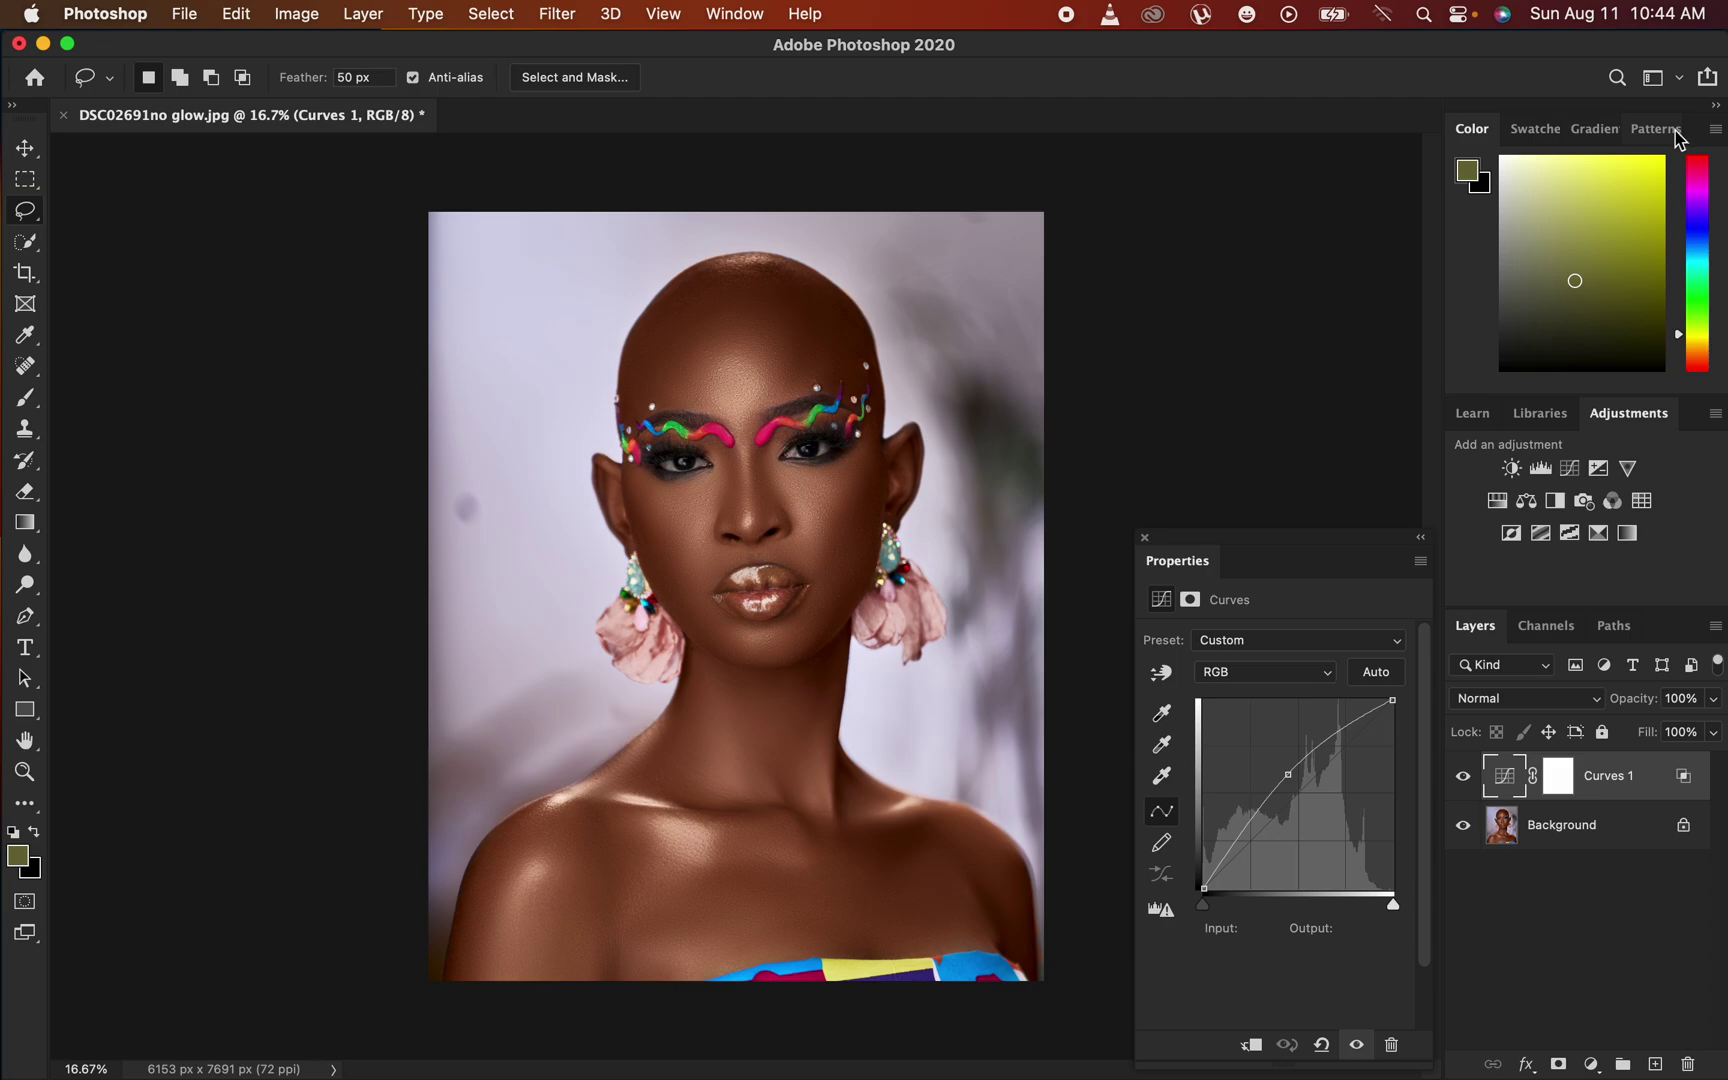
- Toggle Curves 1's visibility to compare the portrait before and after
click(1465, 778)
click(1465, 778)
click(1466, 778)
click(1466, 778)
click(1462, 780)
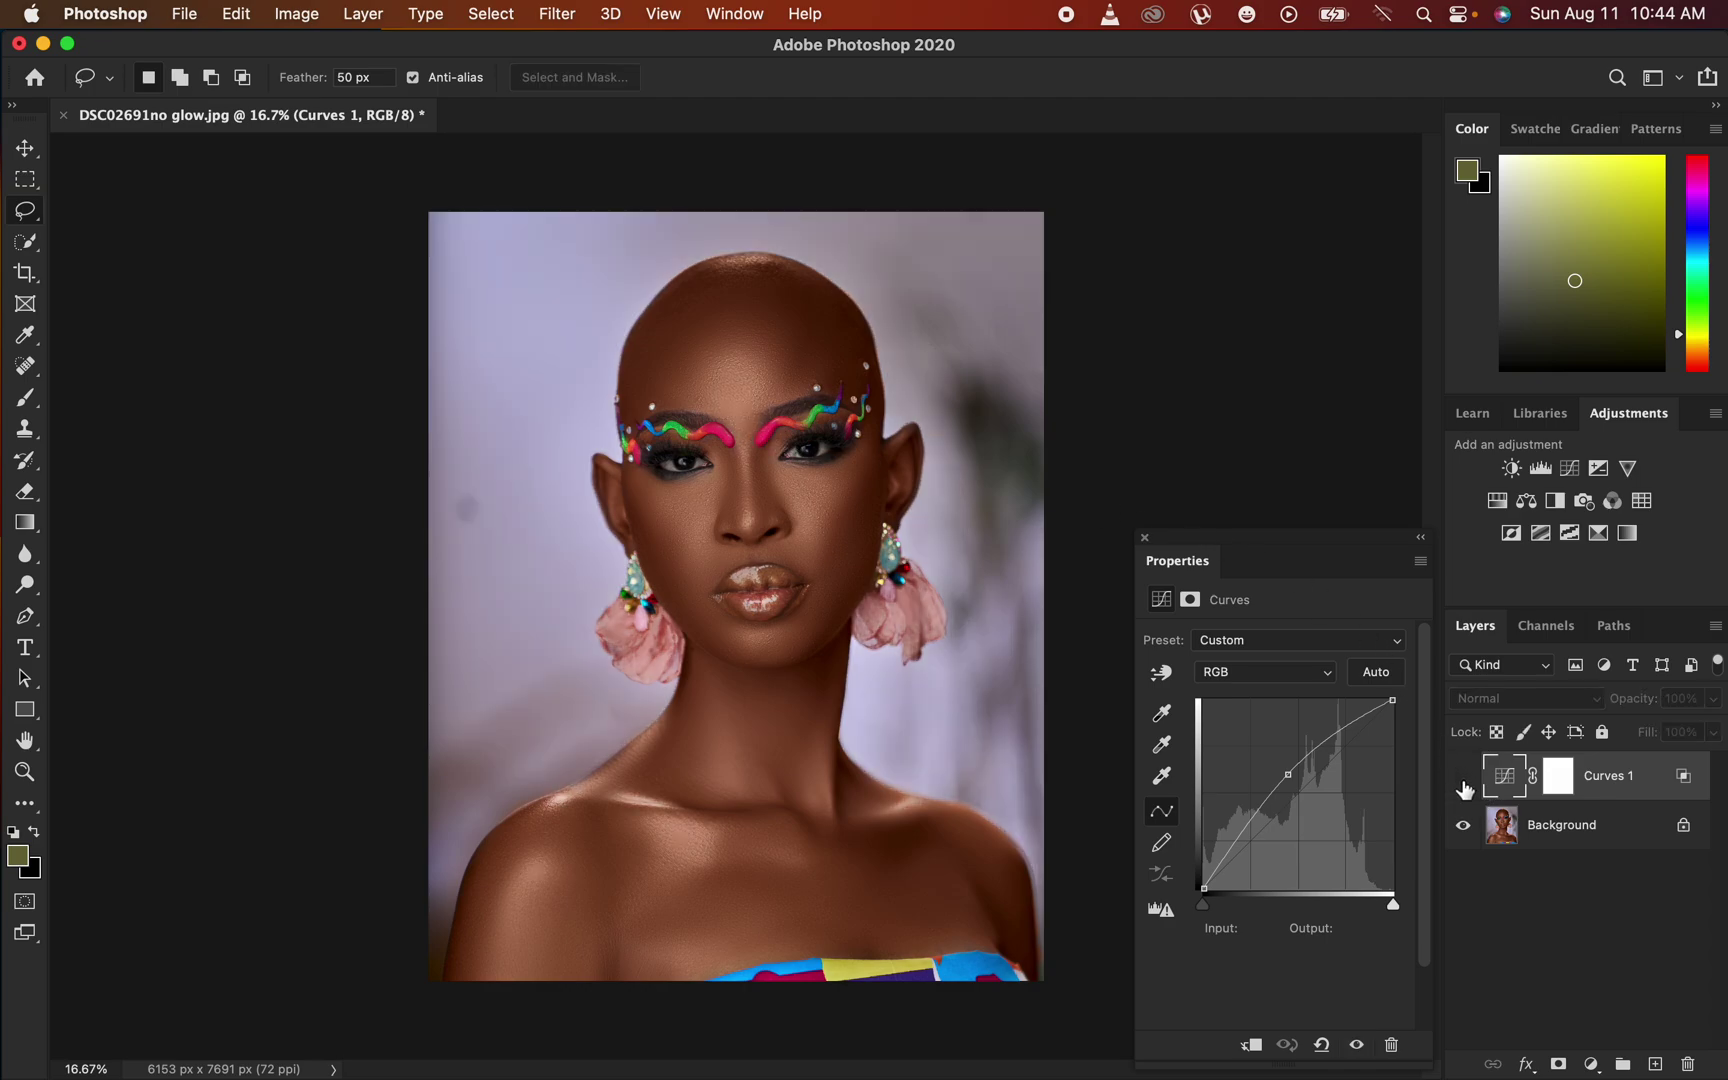
click(1462, 780)
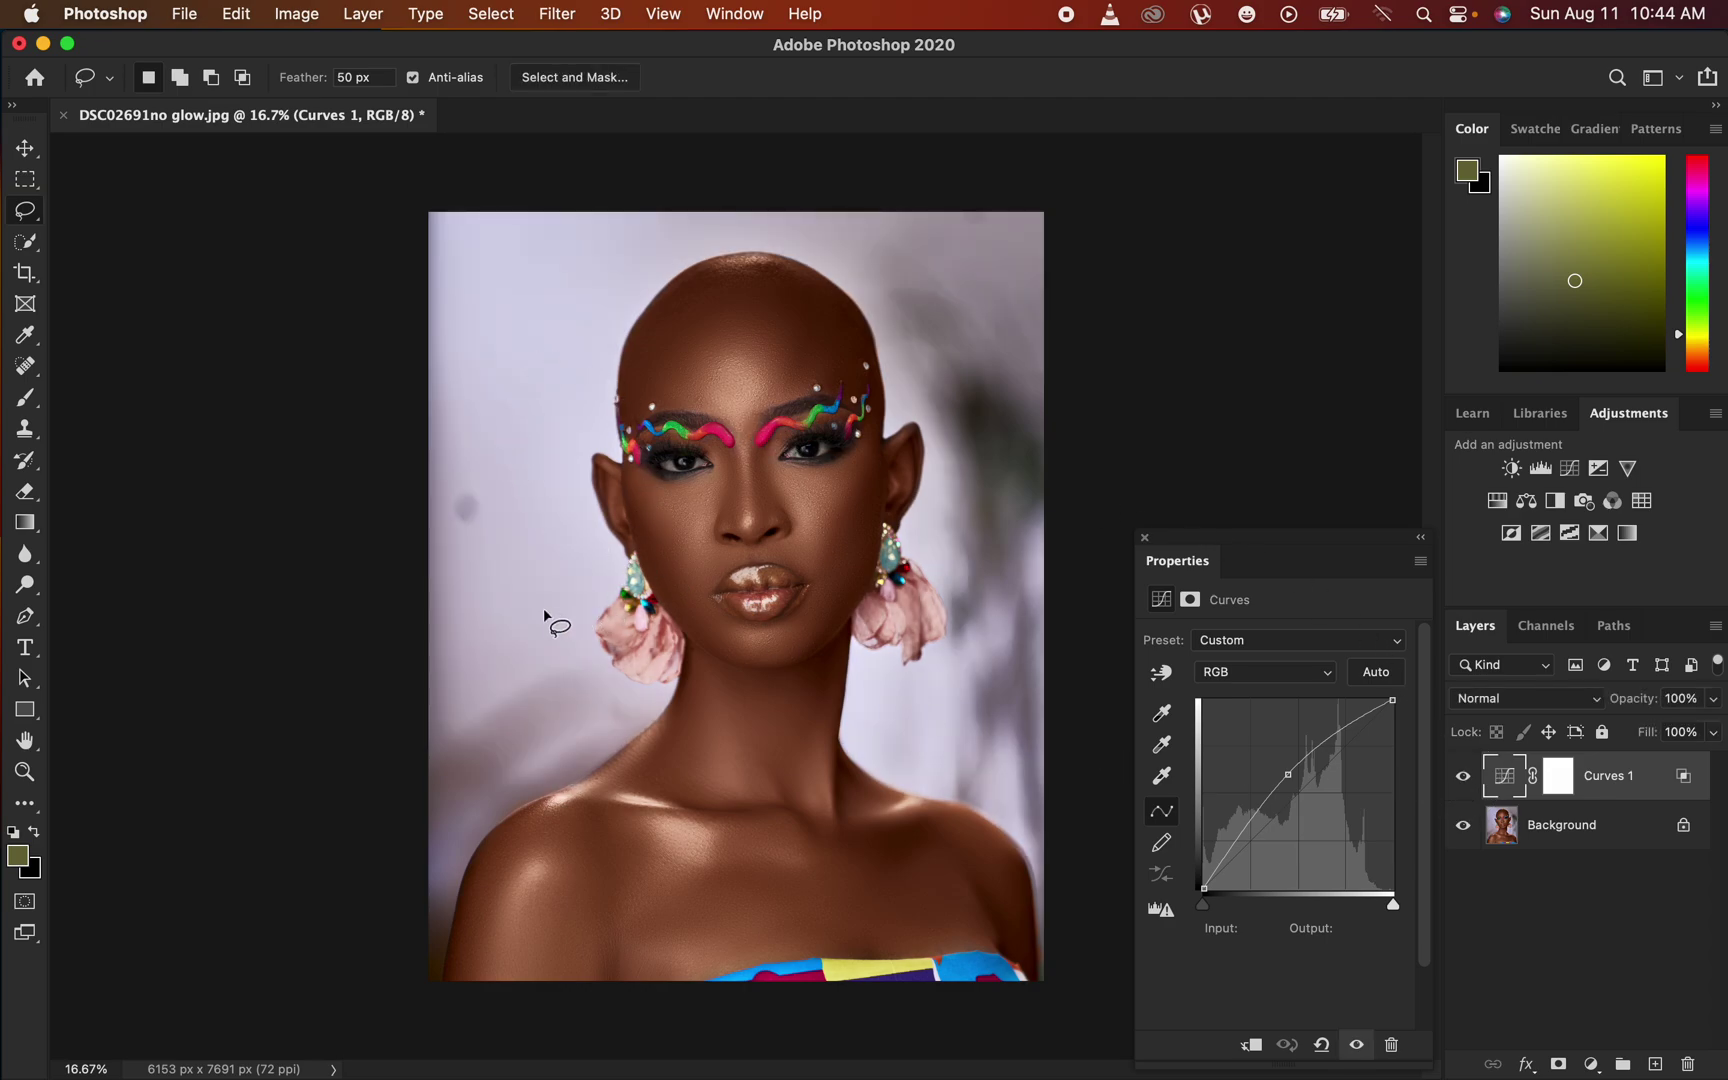
click(1461, 780)
click(1460, 779)
click(1458, 778)
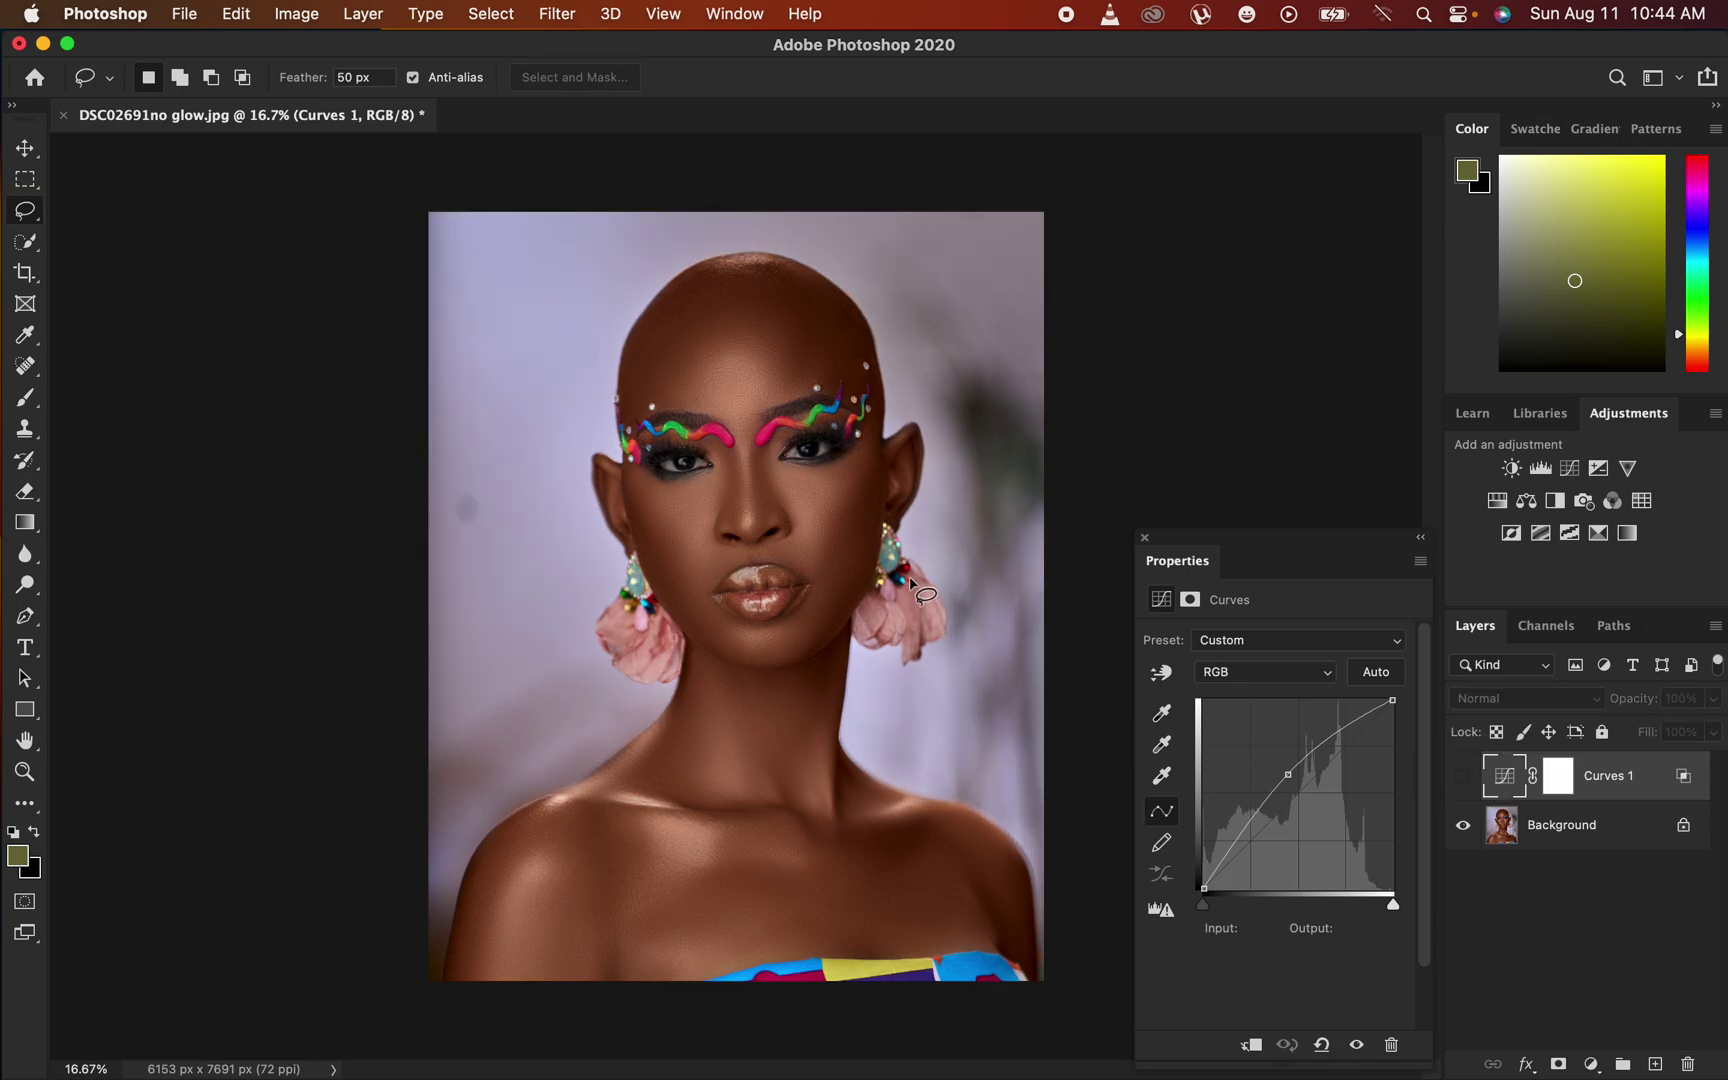
click(1464, 779)
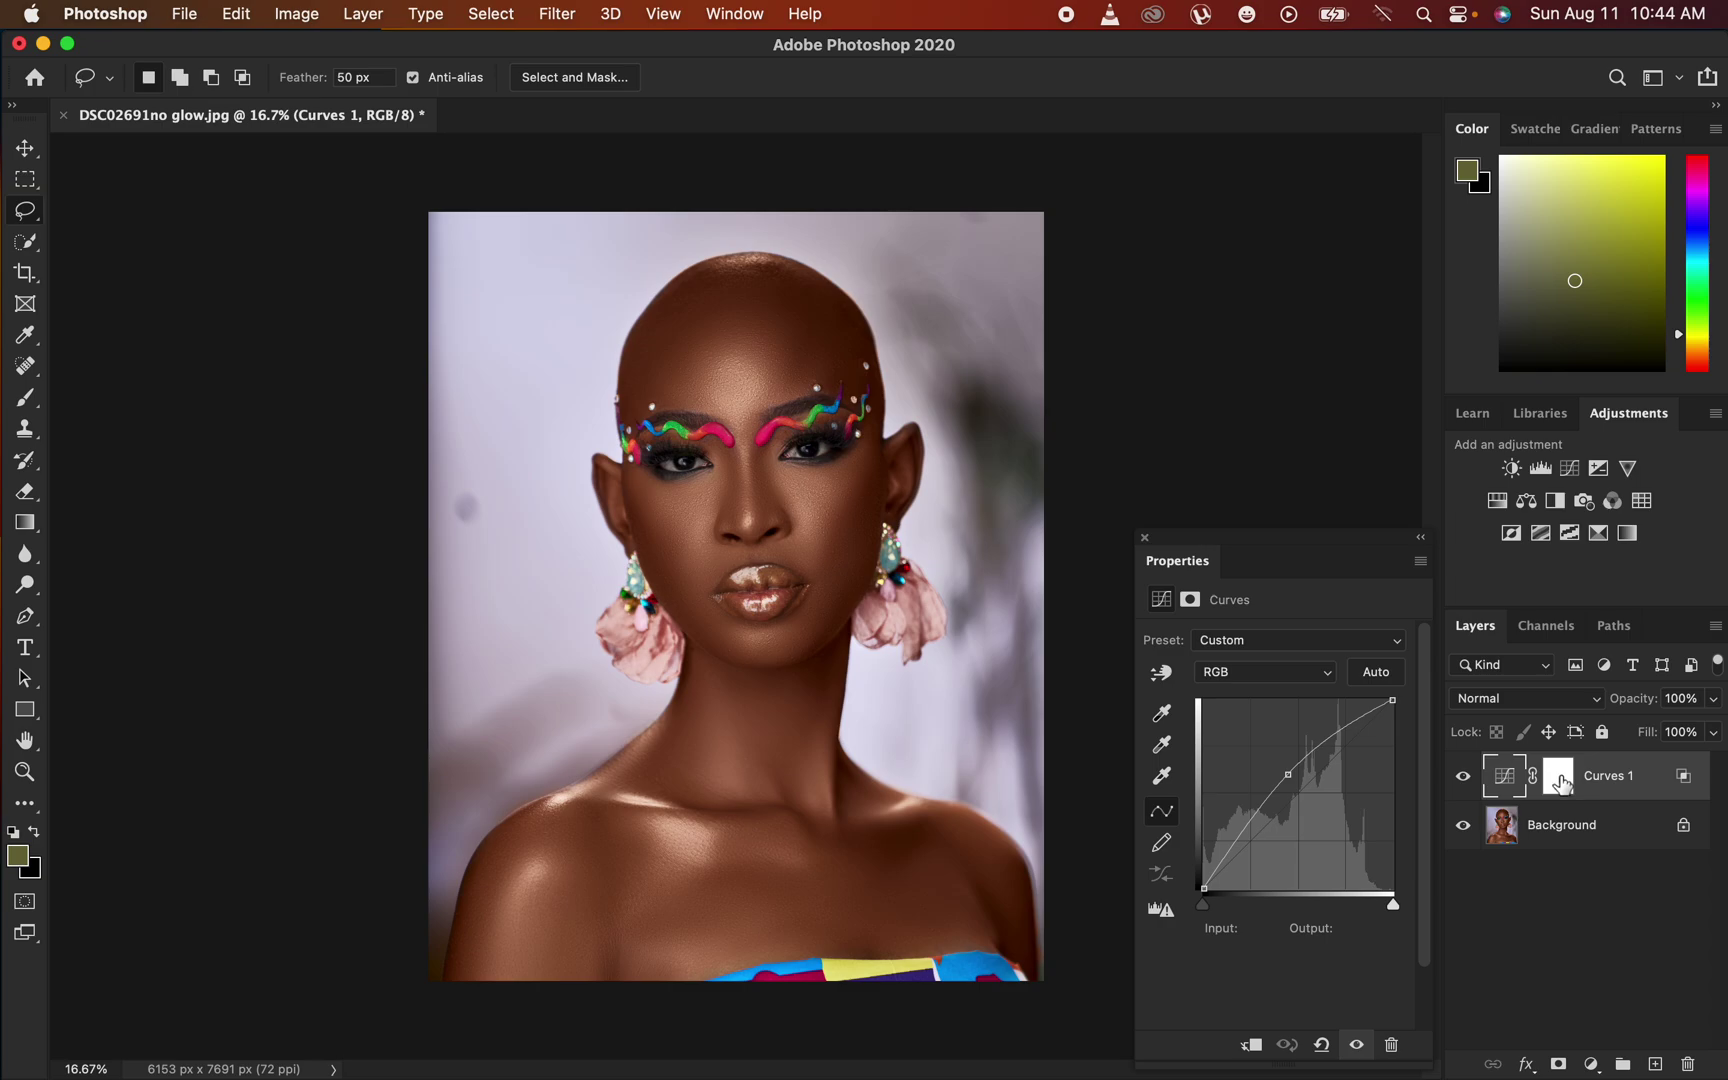
- Select the Curves 1 layer mask and invert it to solid black with Cmd+I
click(1560, 785)
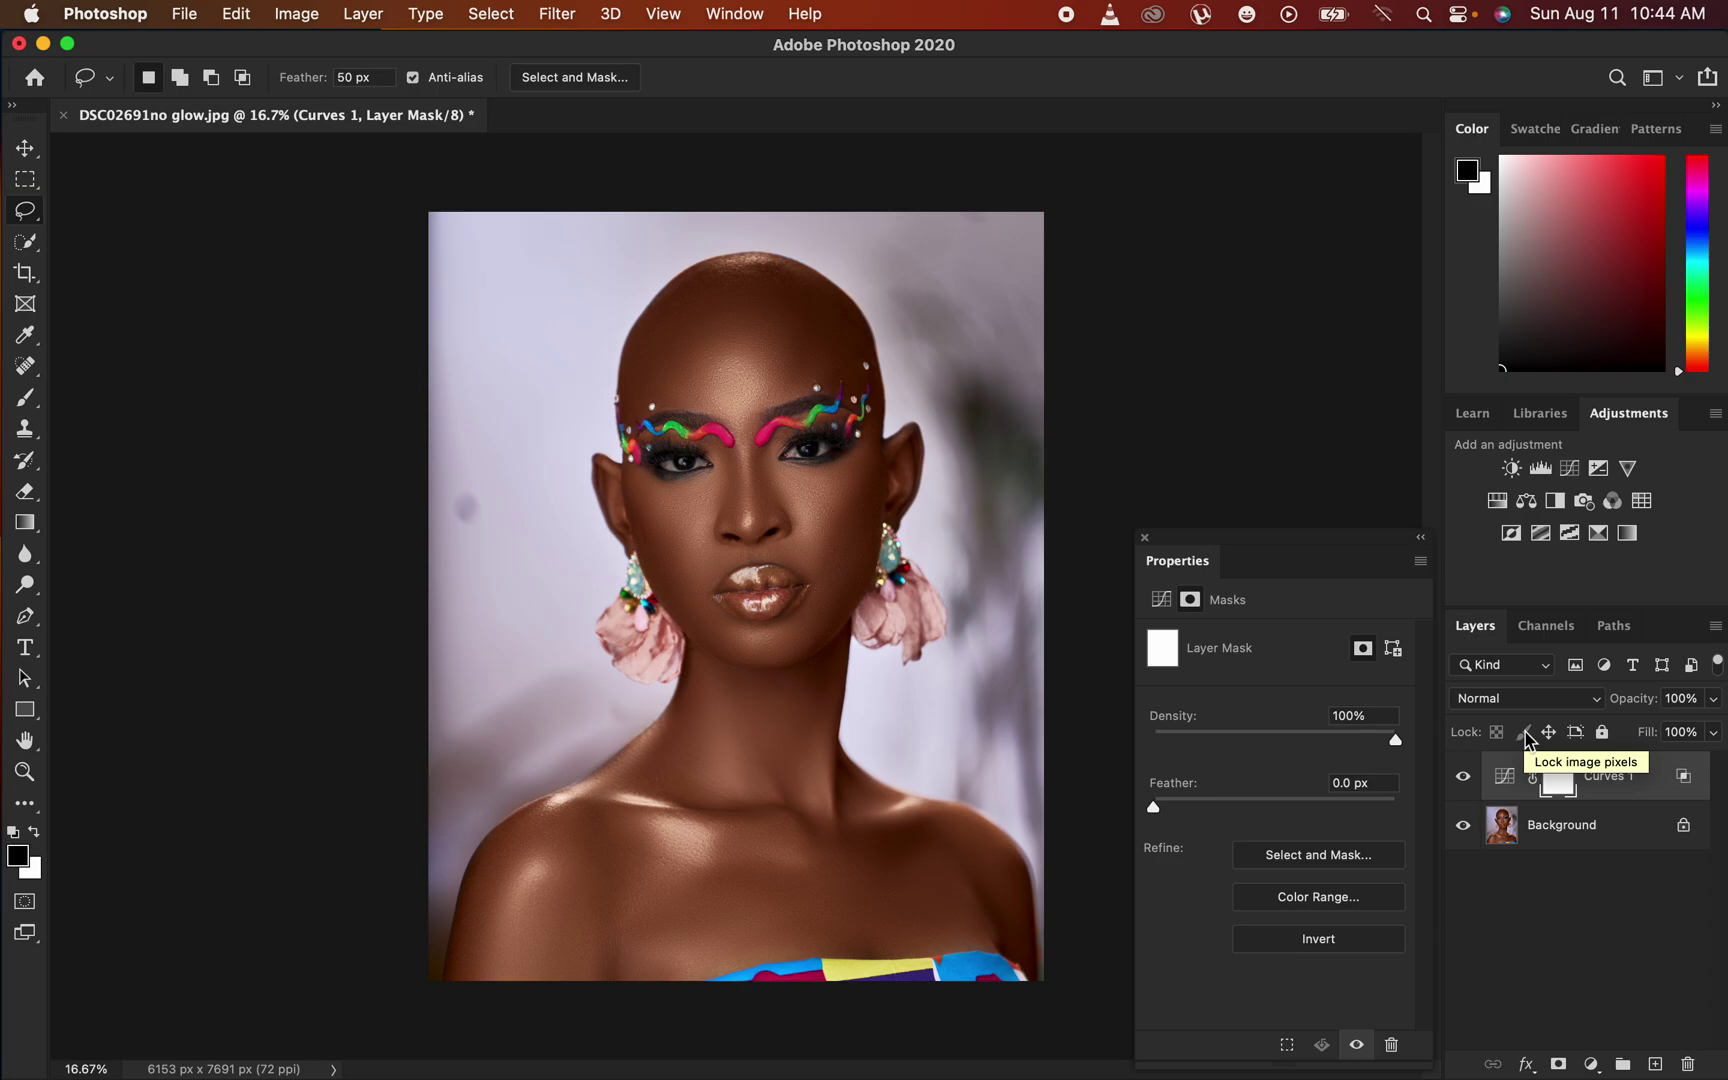
key(super+i)
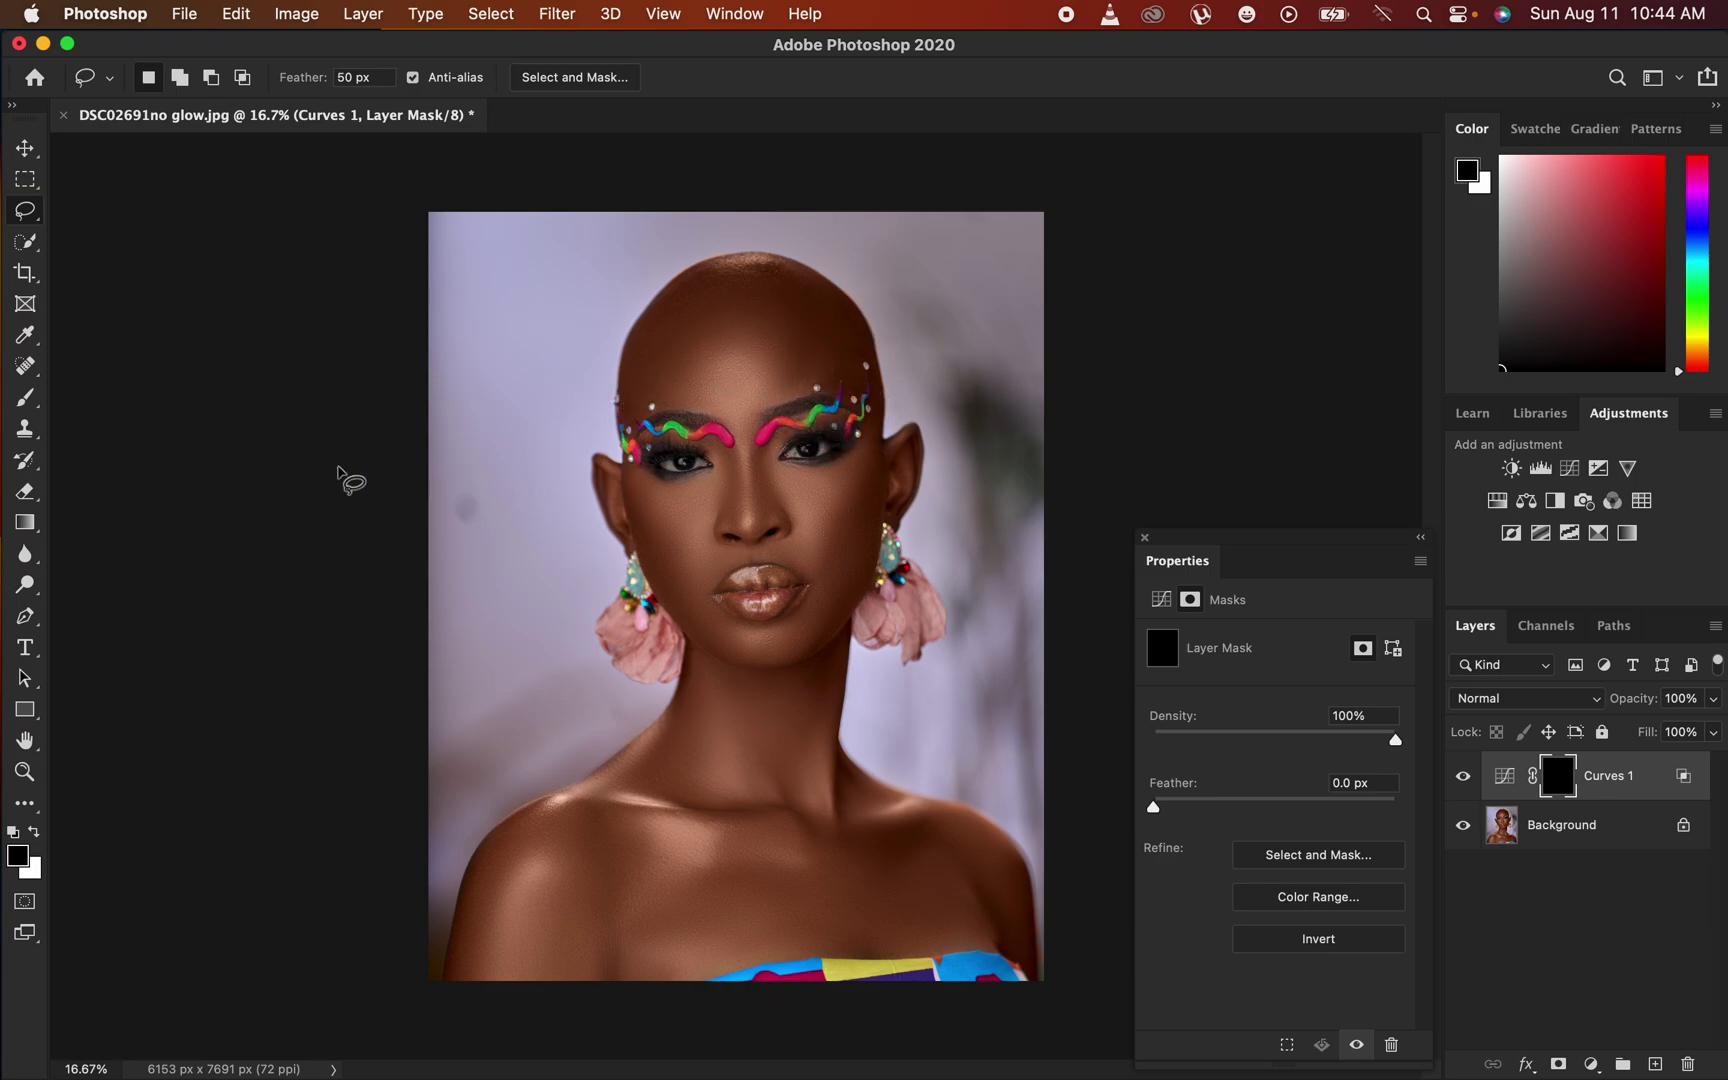
click(25, 400)
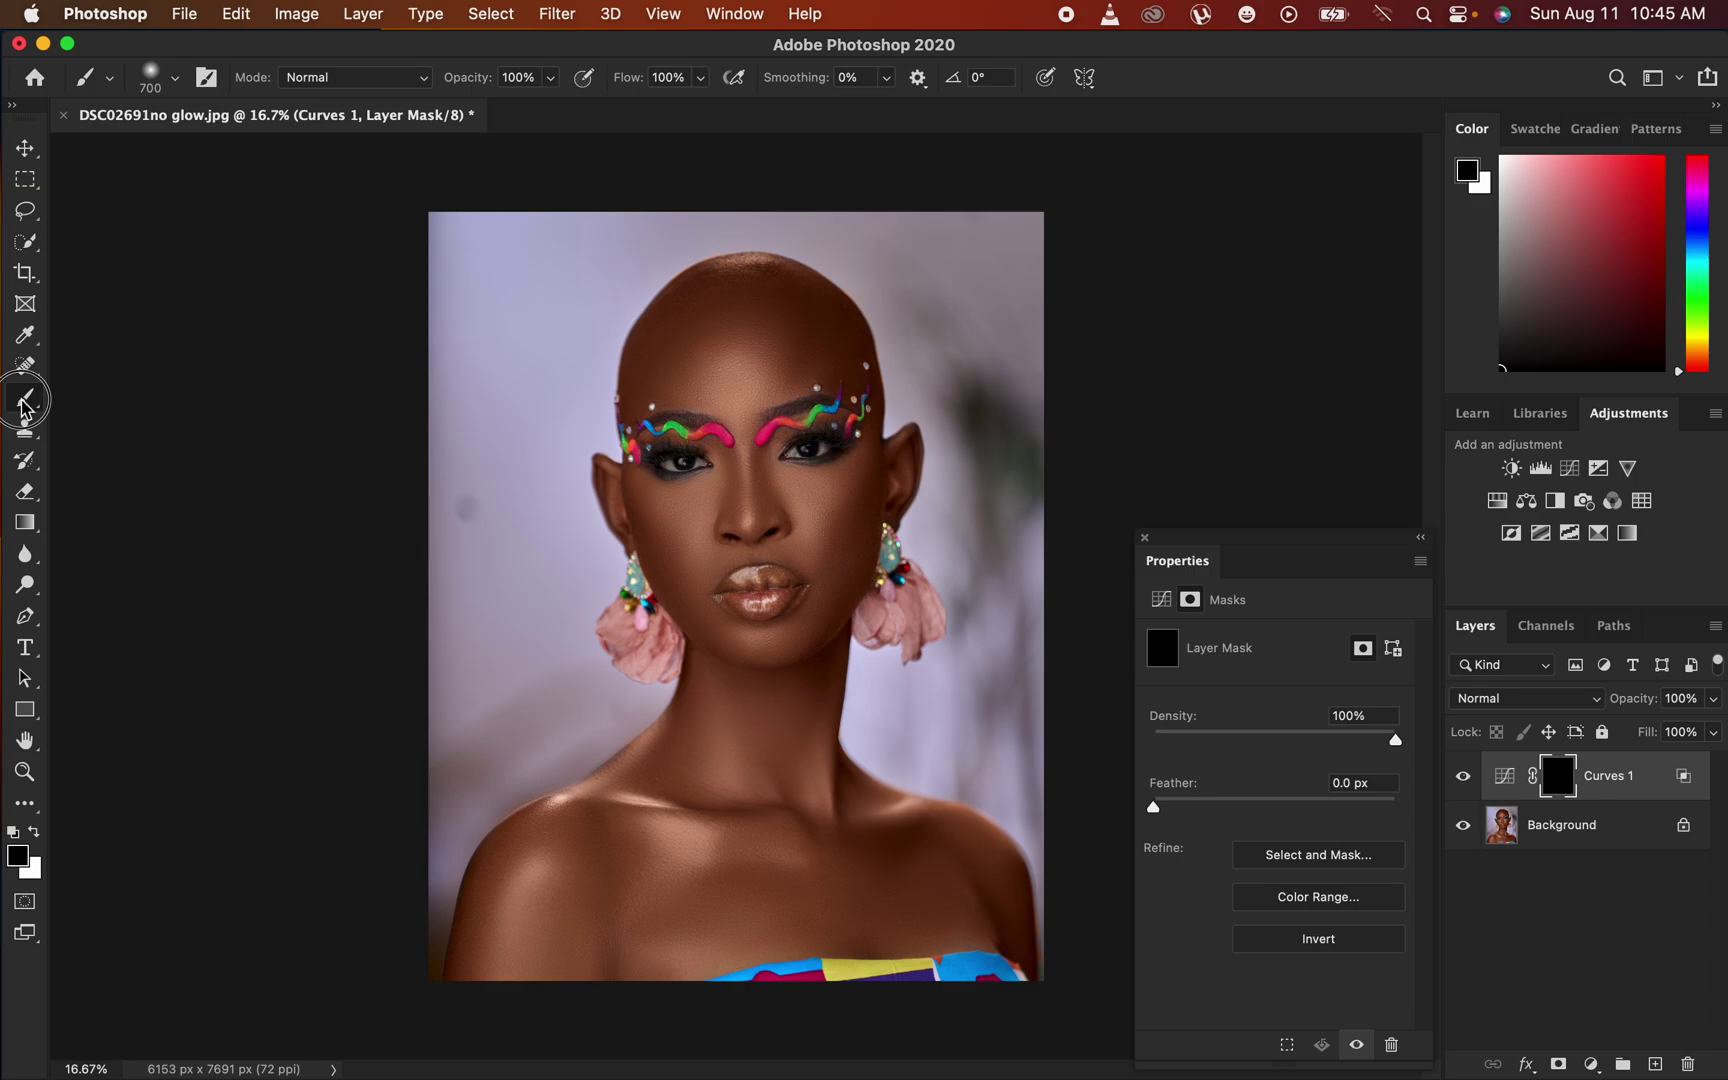
right_click(22, 400)
click(116, 386)
click(174, 78)
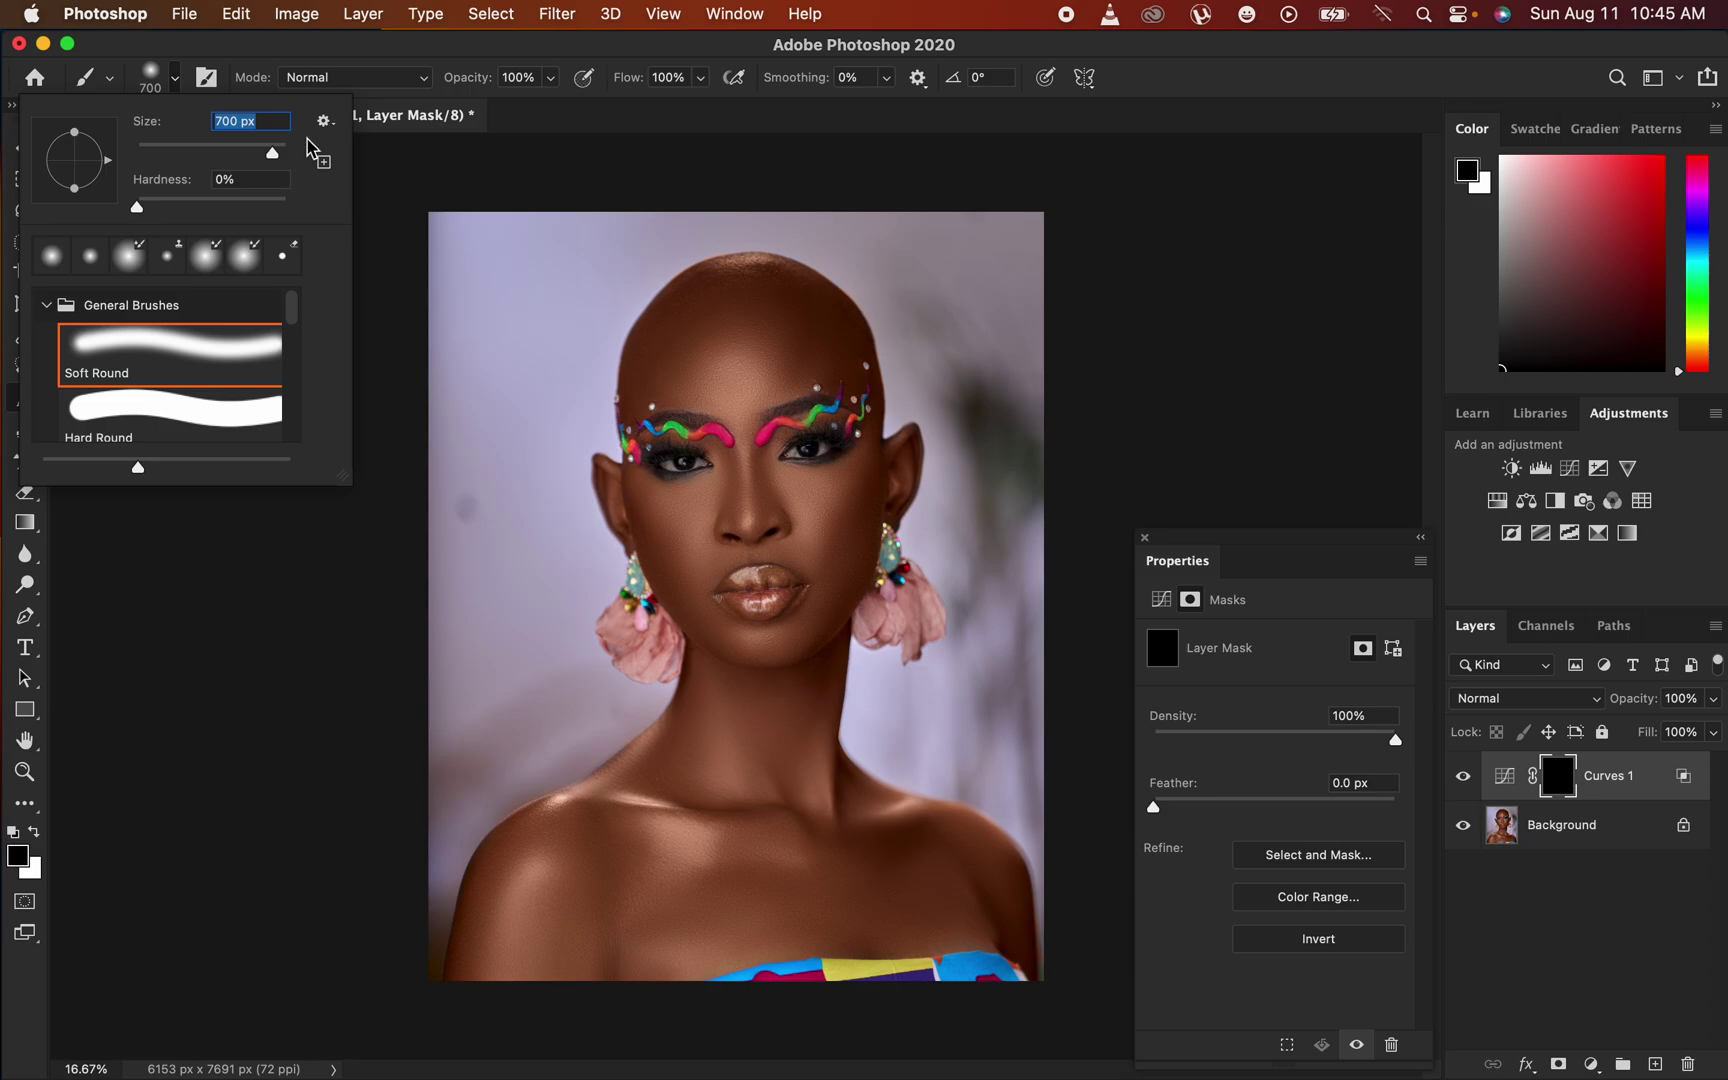
click(370, 52)
click(359, 78)
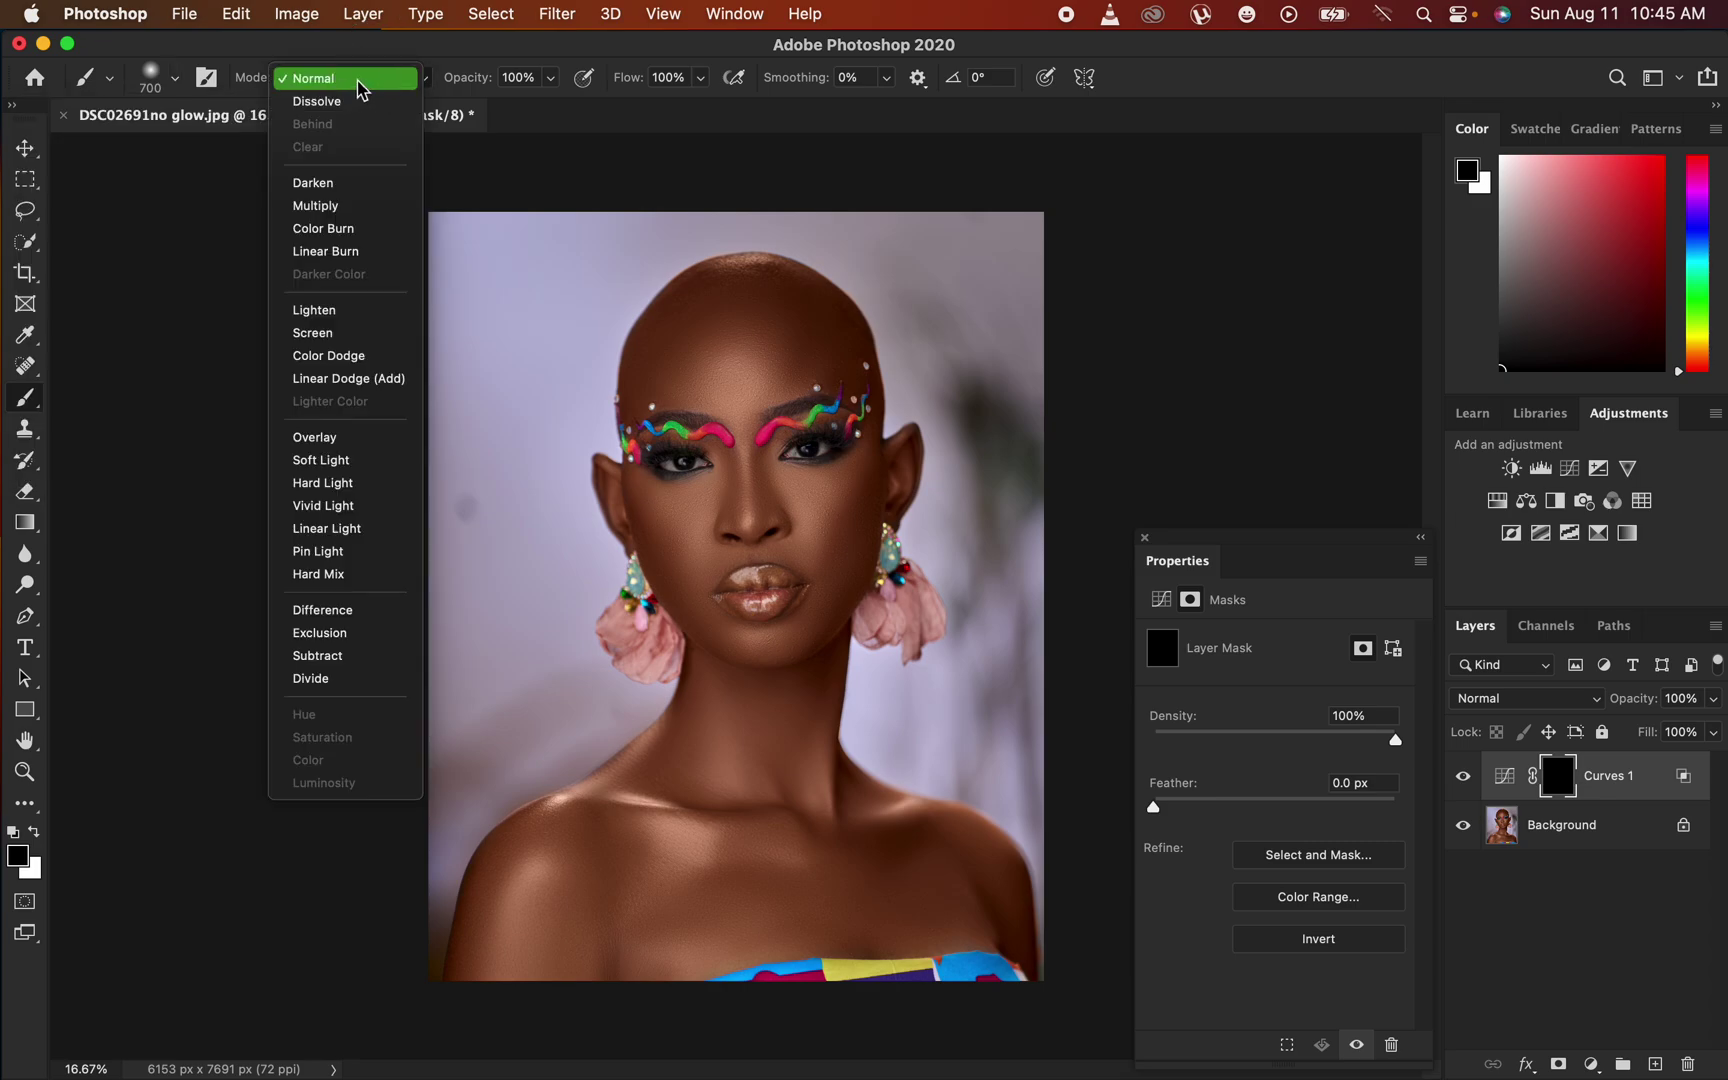
click(362, 86)
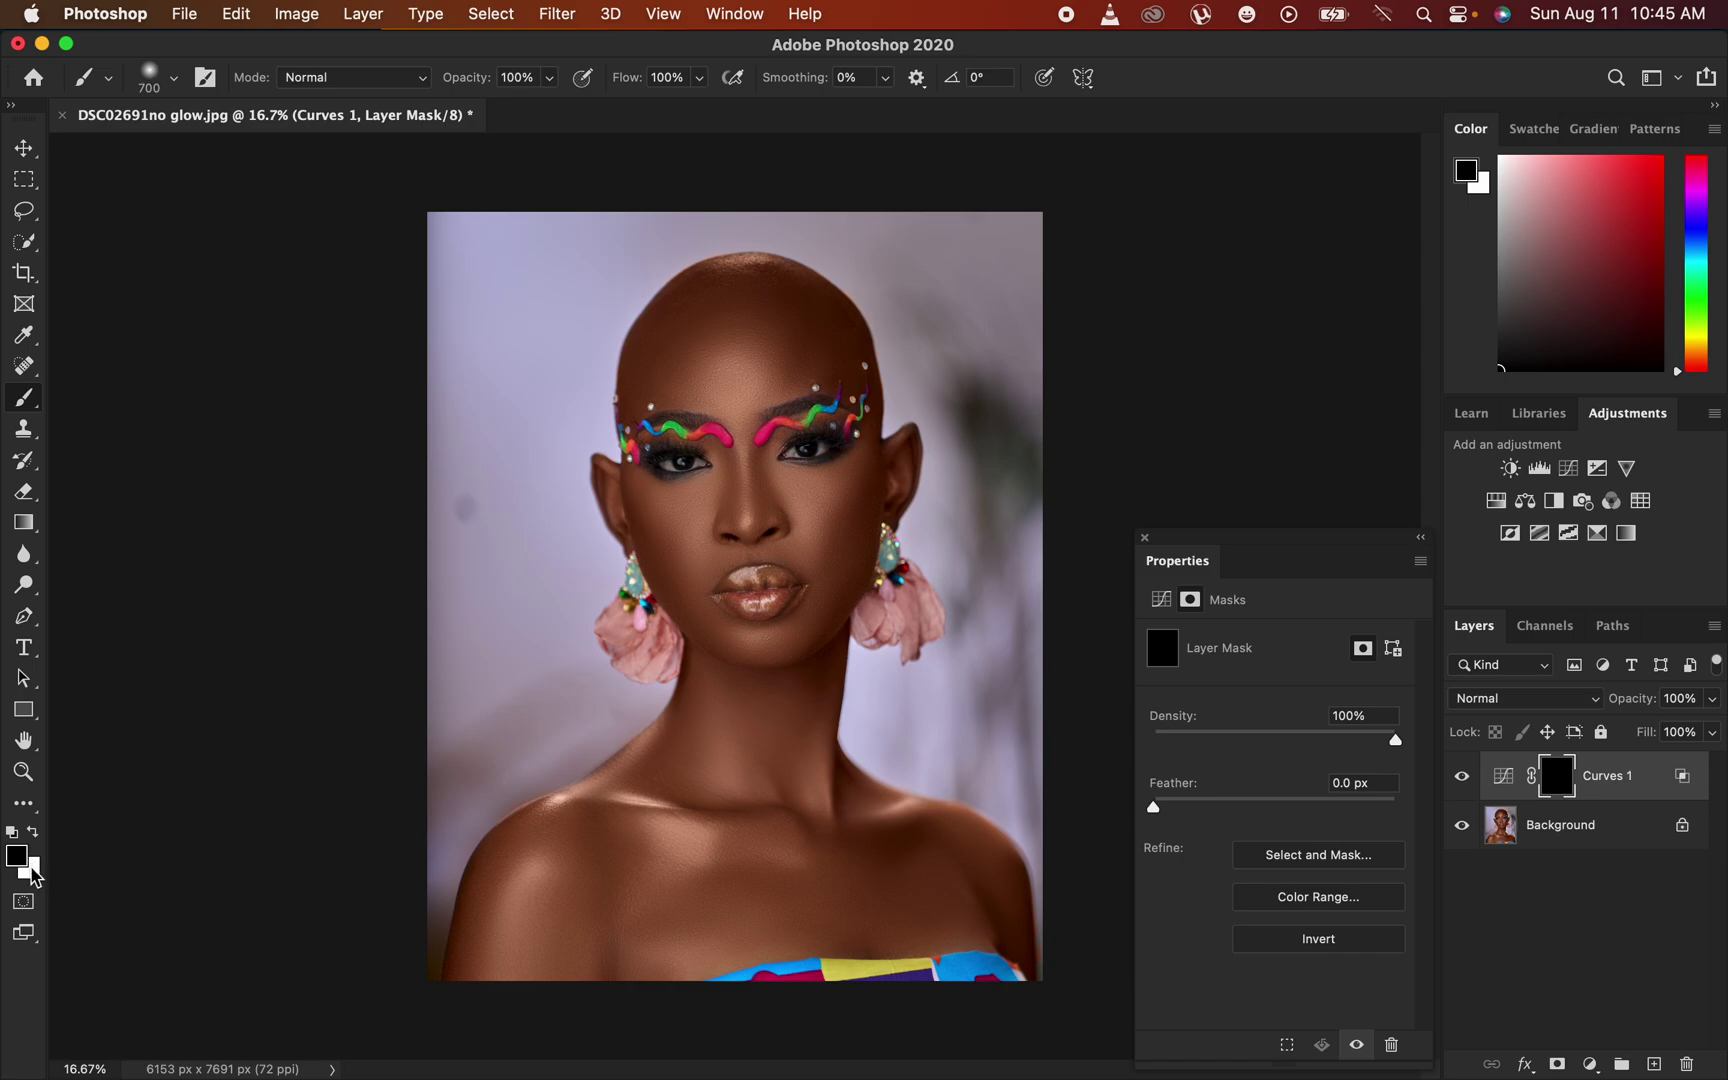
- Paint white on the mask over collarbones, chest and forehead, then feather it 2 px
key(x)
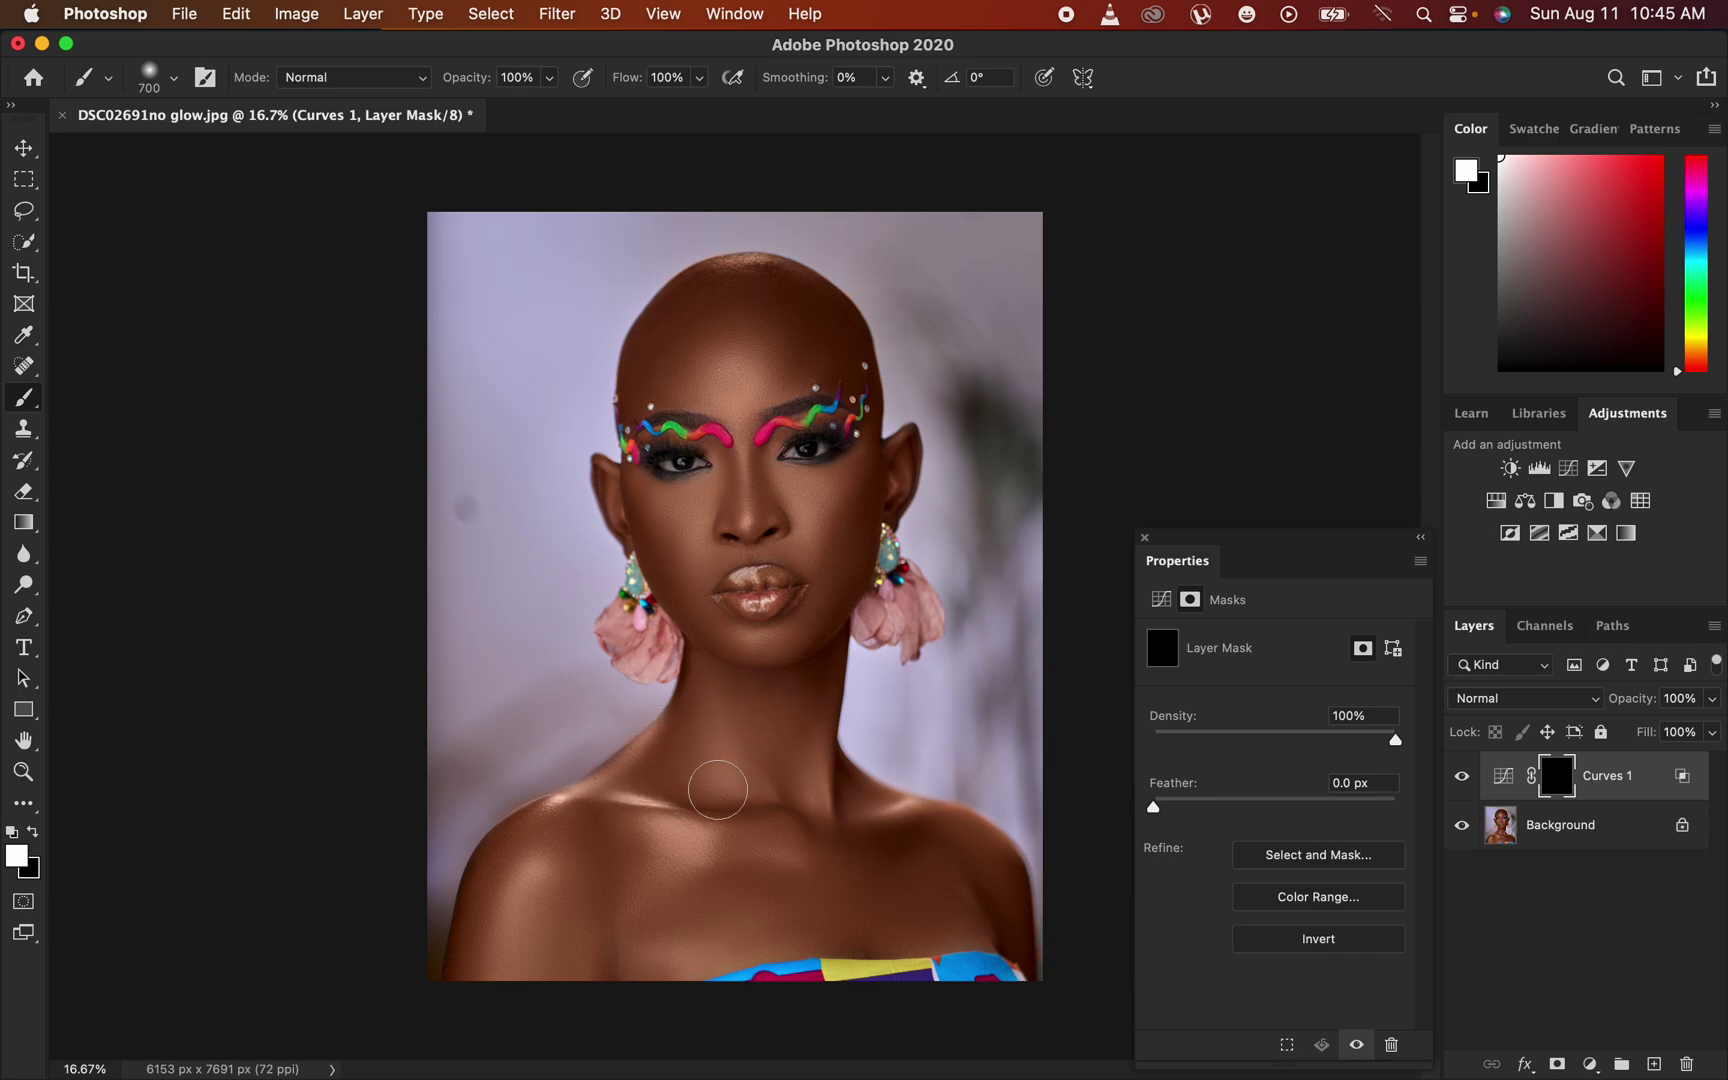
mouse_move(665, 829)
mouse_down()
mouse_move(707, 844)
mouse_move(712, 828)
mouse_move(665, 836)
mouse_move(610, 811)
mouse_move(637, 812)
mouse_move(545, 856)
mouse_move(526, 888)
mouse_move(562, 843)
mouse_move(633, 821)
mouse_move(749, 835)
mouse_move(839, 796)
mouse_move(870, 816)
mouse_move(682, 809)
mouse_move(790, 641)
mouse_move(762, 642)
mouse_move(785, 629)
mouse_move(766, 633)
mouse_move(749, 475)
mouse_move(798, 506)
mouse_move(832, 491)
mouse_move(787, 507)
mouse_move(805, 519)
mouse_move(834, 500)
mouse_move(693, 520)
mouse_move(709, 534)
mouse_move(715, 515)
mouse_move(679, 500)
mouse_move(747, 638)
mouse_move(722, 535)
mouse_move(743, 357)
mouse_move(702, 349)
mouse_move(714, 368)
mouse_move(755, 360)
mouse_move(832, 465)
mouse_move(798, 515)
mouse_move(705, 485)
mouse_move(795, 575)
mouse_move(753, 629)
mouse_move(760, 345)
mouse_move(735, 345)
mouse_move(728, 295)
mouse_move(708, 338)
mouse_move(769, 478)
mouse_move(850, 485)
mouse_move(730, 540)
mouse_move(751, 634)
mouse_move(802, 694)
mouse_move(775, 791)
mouse_move(897, 812)
mouse_move(953, 893)
mouse_move(818, 847)
mouse_move(629, 887)
mouse_move(687, 928)
mouse_move(617, 856)
mouse_move(501, 918)
mouse_move(609, 829)
mouse_up()
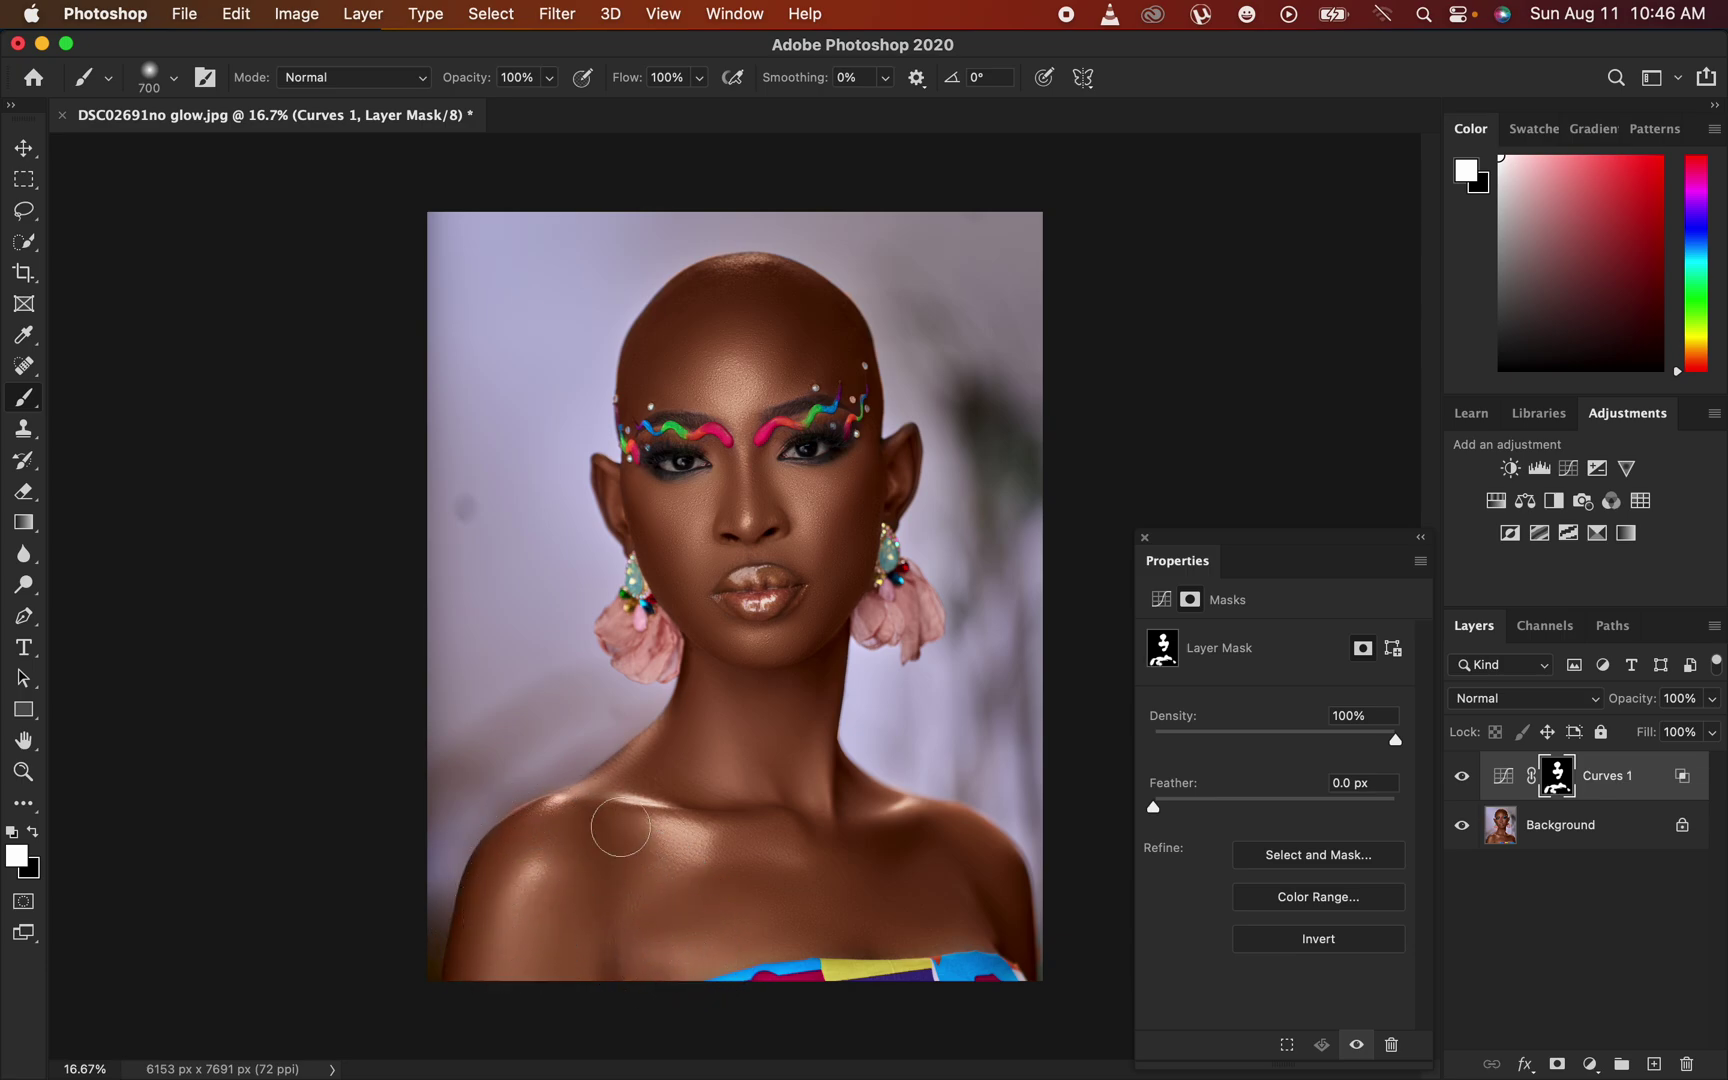
mouse_move(713, 538)
mouse_down()
mouse_move(688, 526)
mouse_move(785, 365)
mouse_move(757, 367)
mouse_up()
drag(1154, 807, 1180, 806)
- Compare the portrait with and without the Curves 1 glow, then adjust its Opacity slider
click(1145, 539)
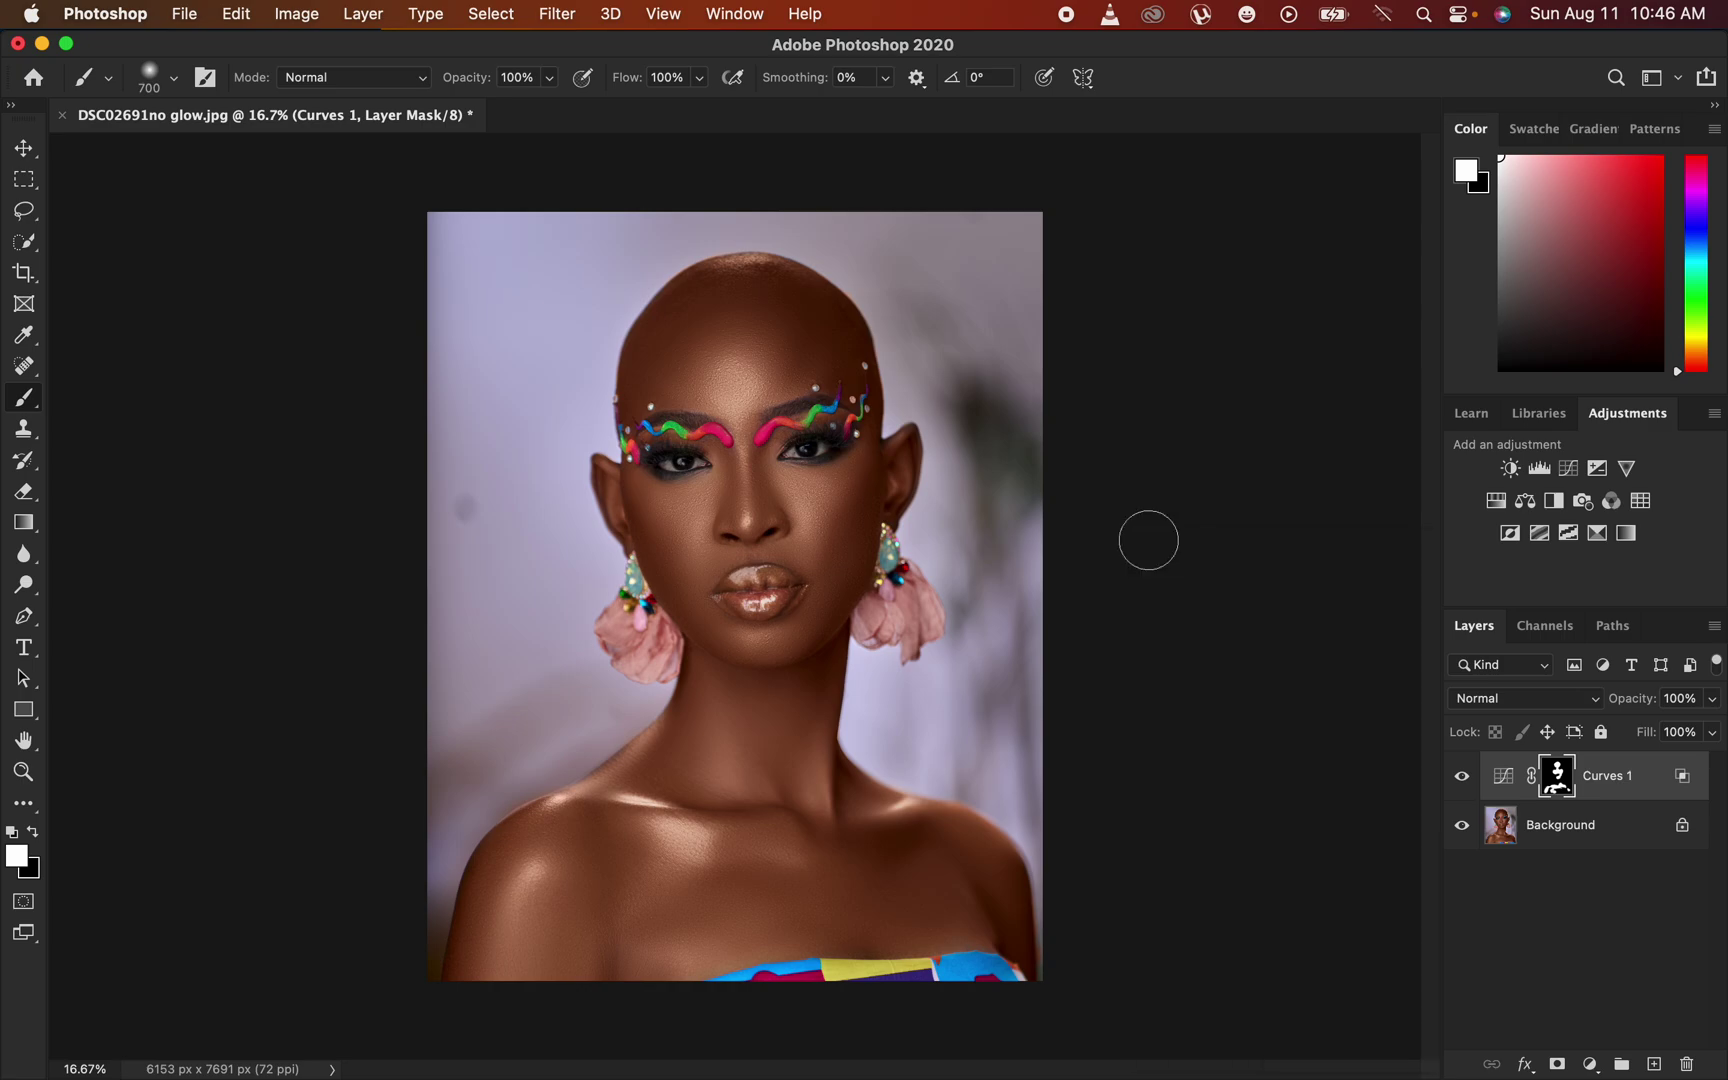
click(1464, 786)
click(1465, 786)
click(1466, 786)
click(1468, 787)
click(1466, 786)
click(1467, 786)
click(1711, 702)
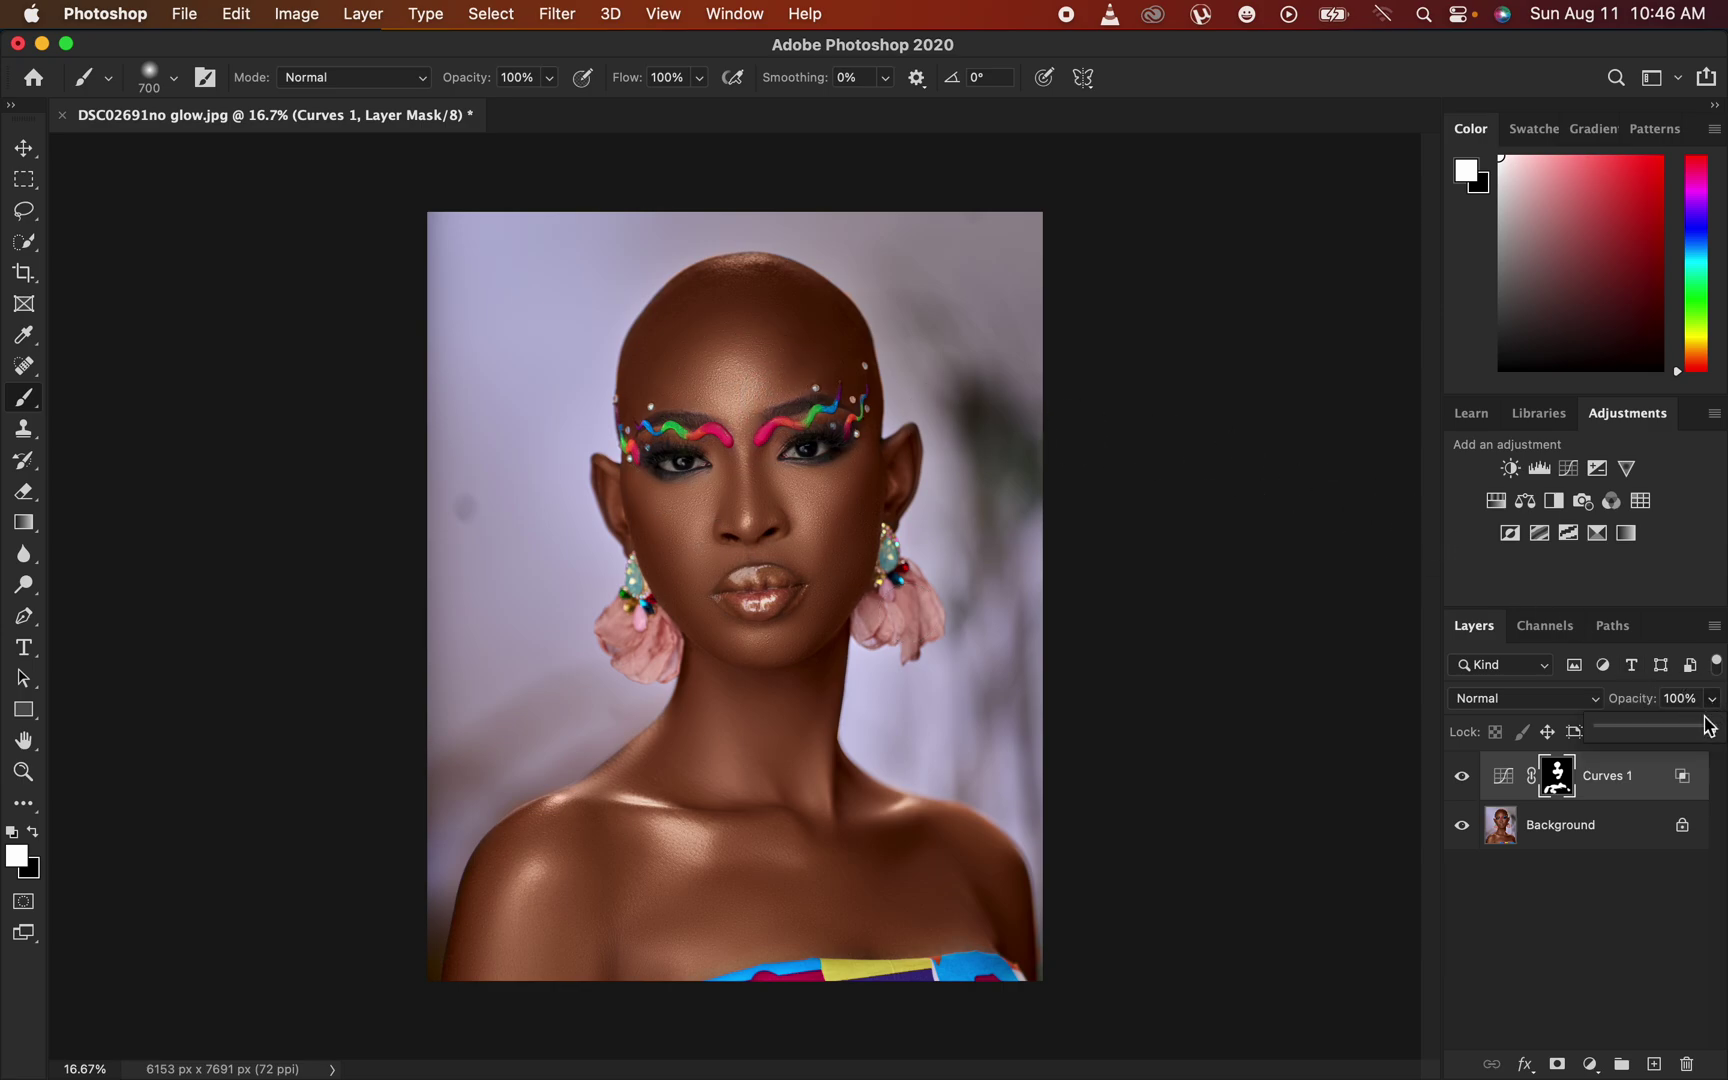
mouse_move(1691, 729)
mouse_down()
mouse_move(1676, 730)
mouse_move(1713, 734)
mouse_up()
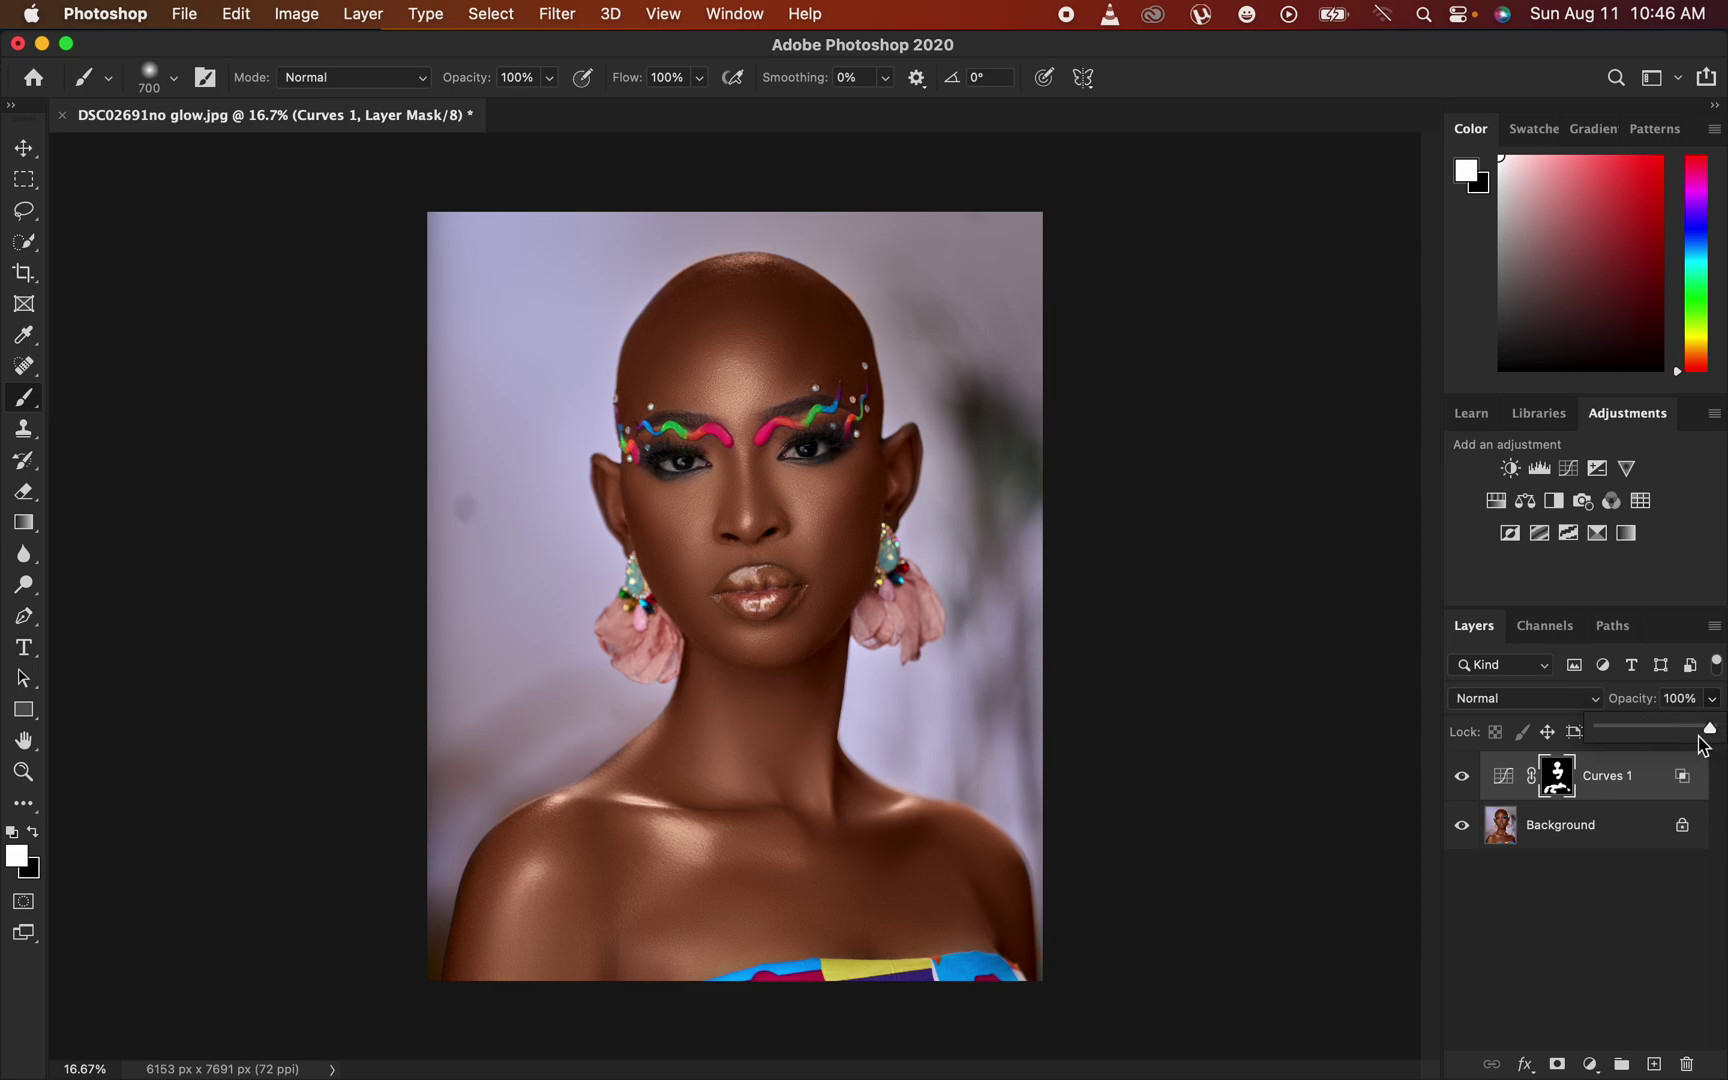